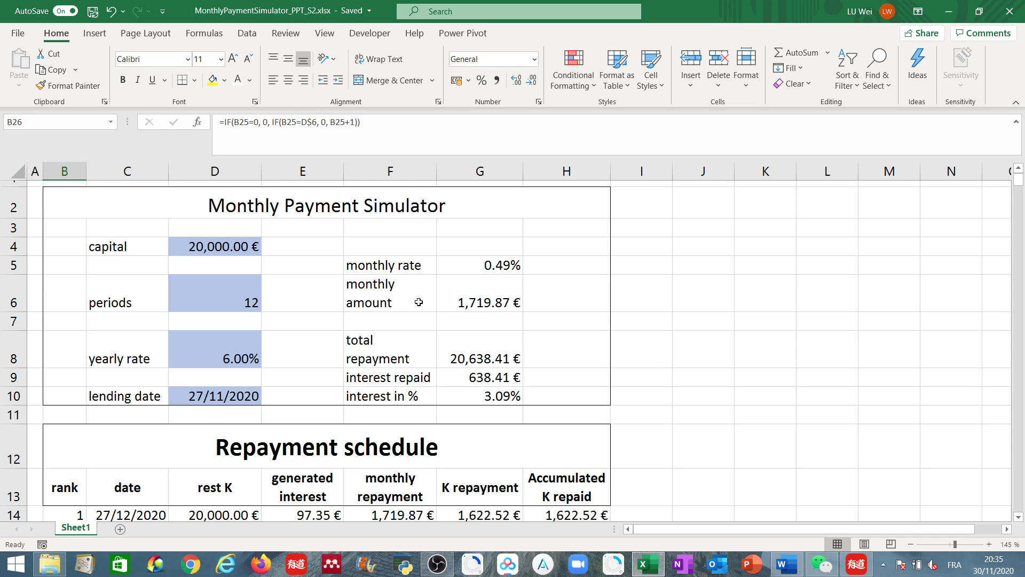
- Inspect the monthly amount formula and the input guidance for the capital, periods and yearly rate cells
click(470, 298)
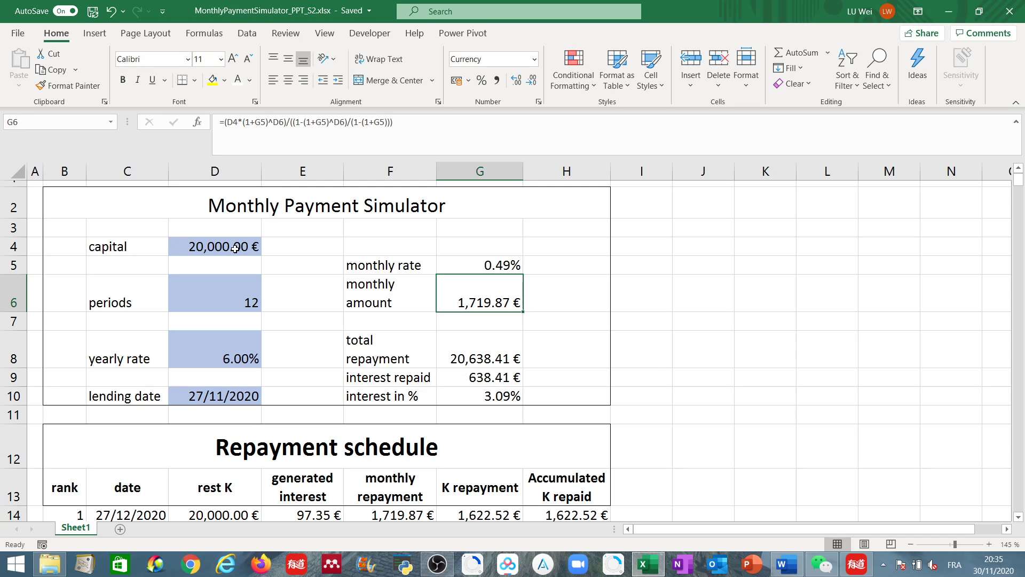
click(235, 248)
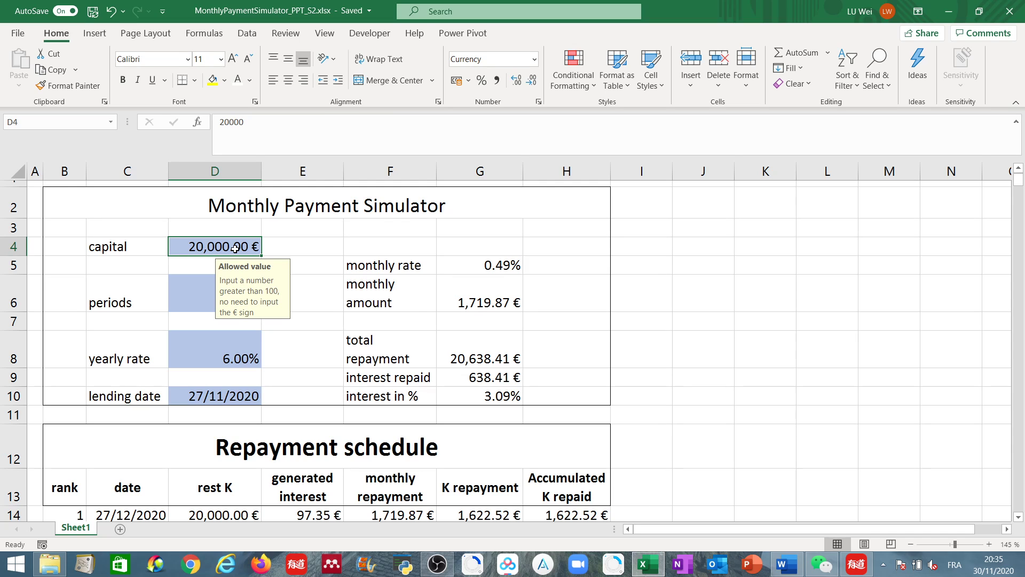
click(203, 304)
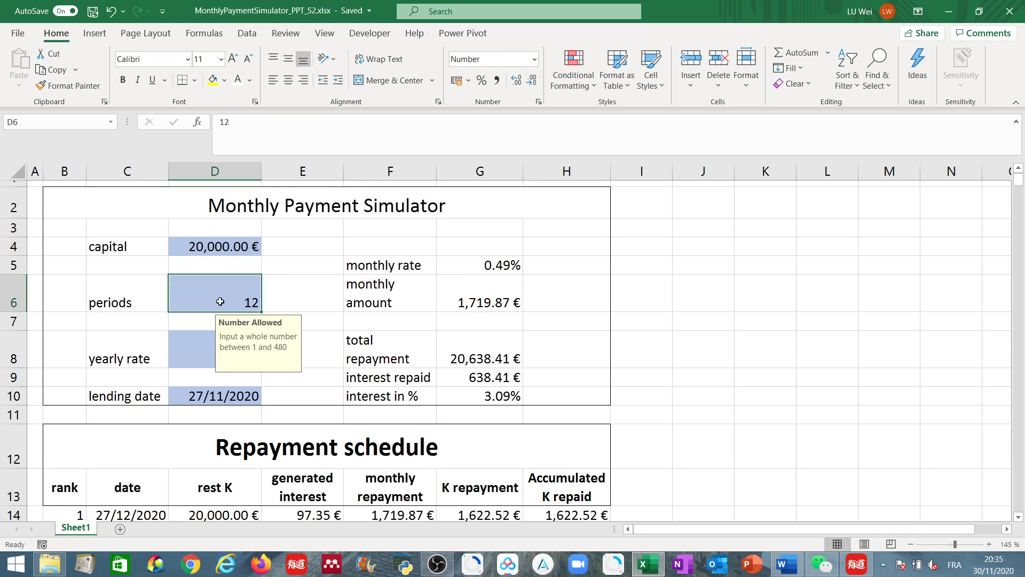
click(195, 353)
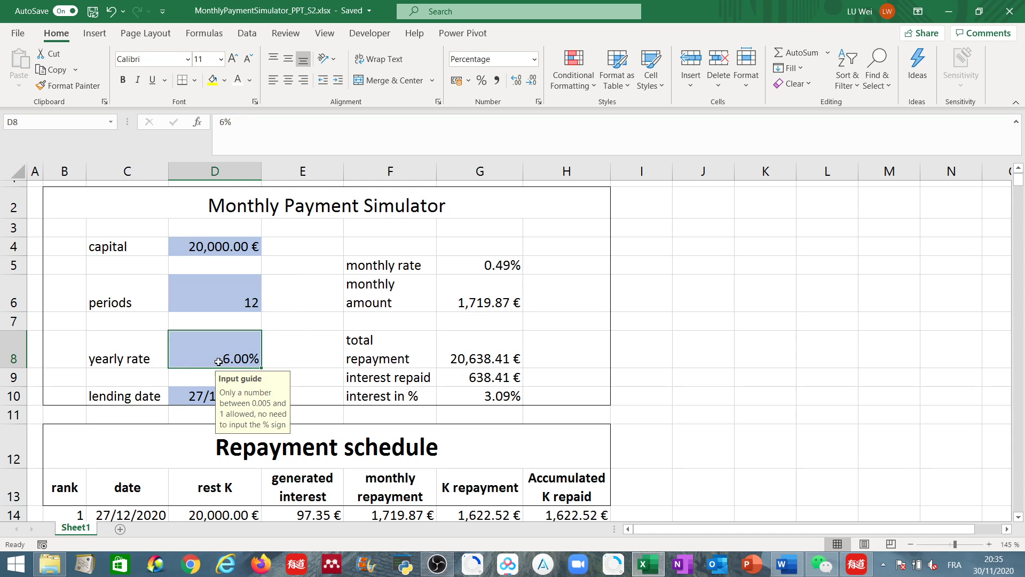
- Scroll through the repayment schedule and inspect the accumulated and rank formulas at its last rows
scroll(229, 360, down, 3)
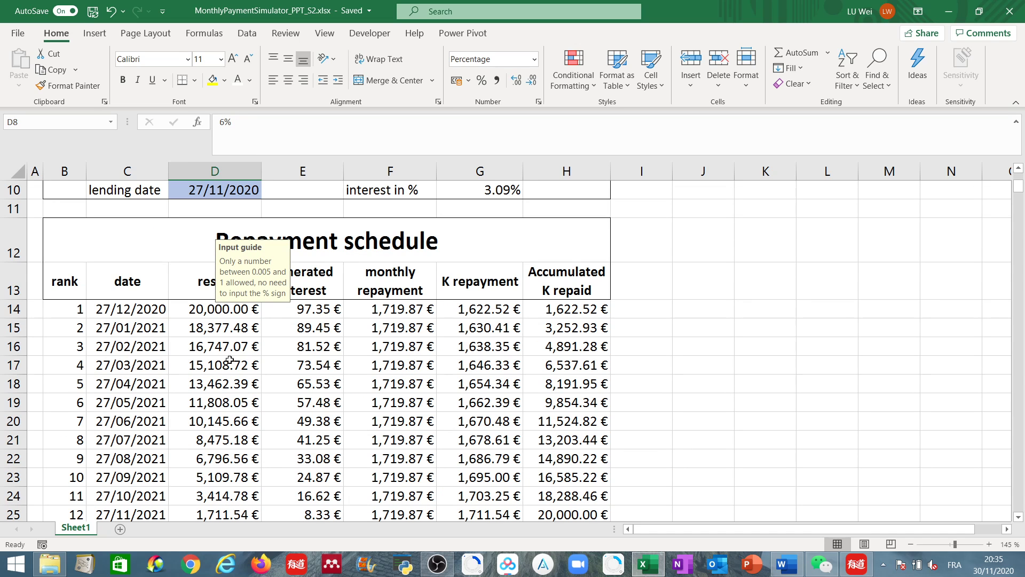
scroll(229, 360, up, 1)
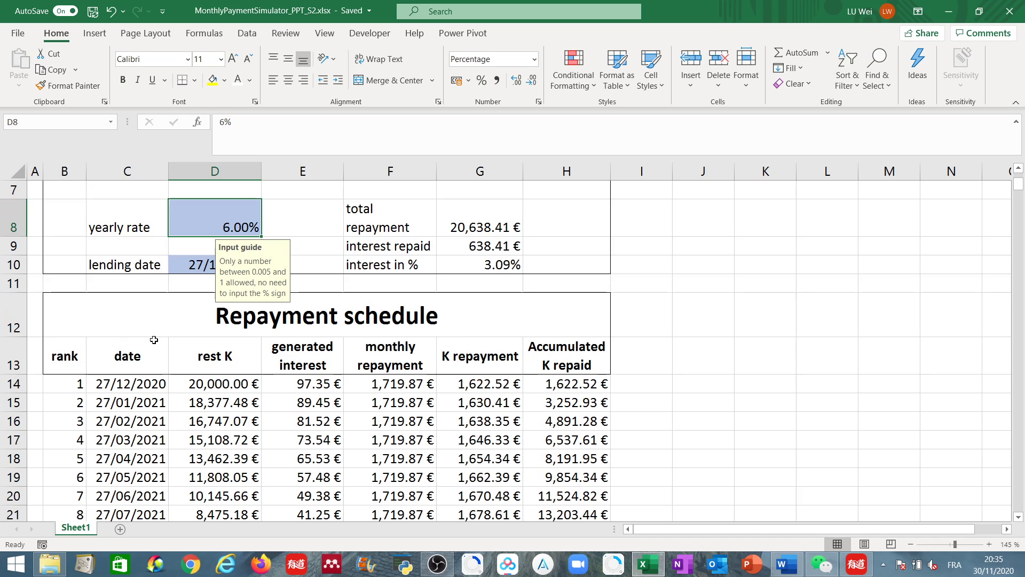
scroll(126, 328, down, 3)
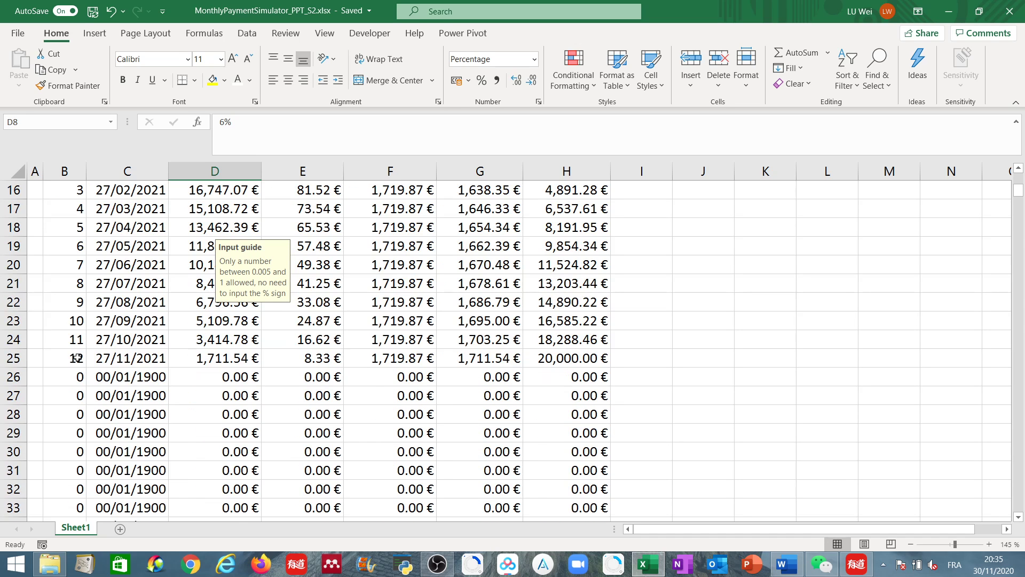
click(563, 359)
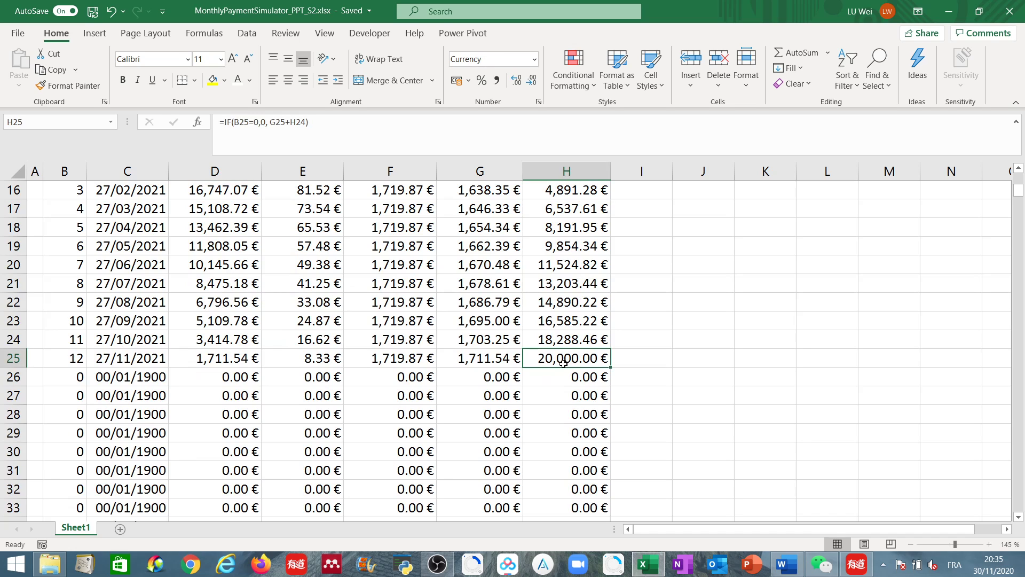
scroll(410, 359, up, 1)
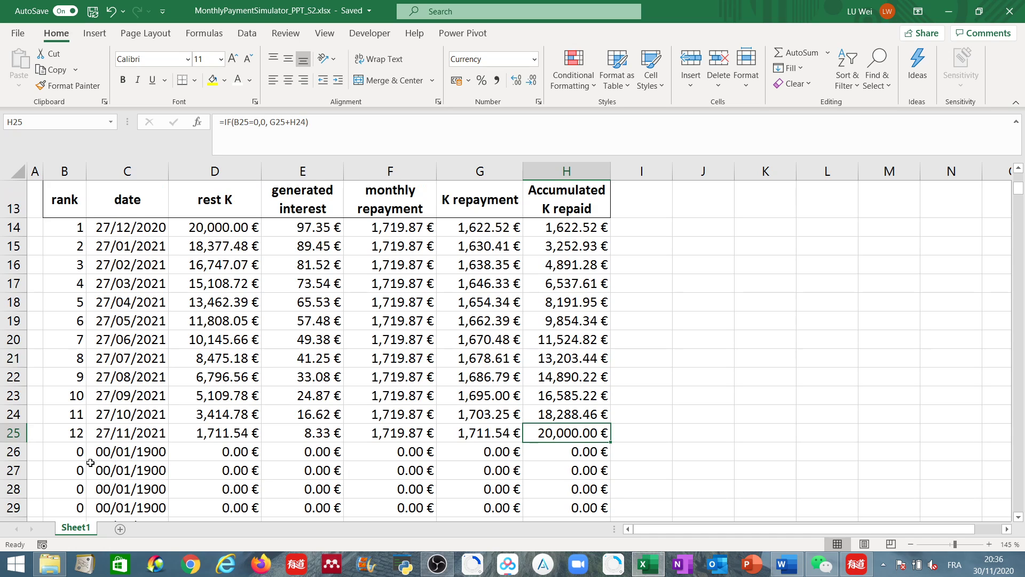
click(75, 455)
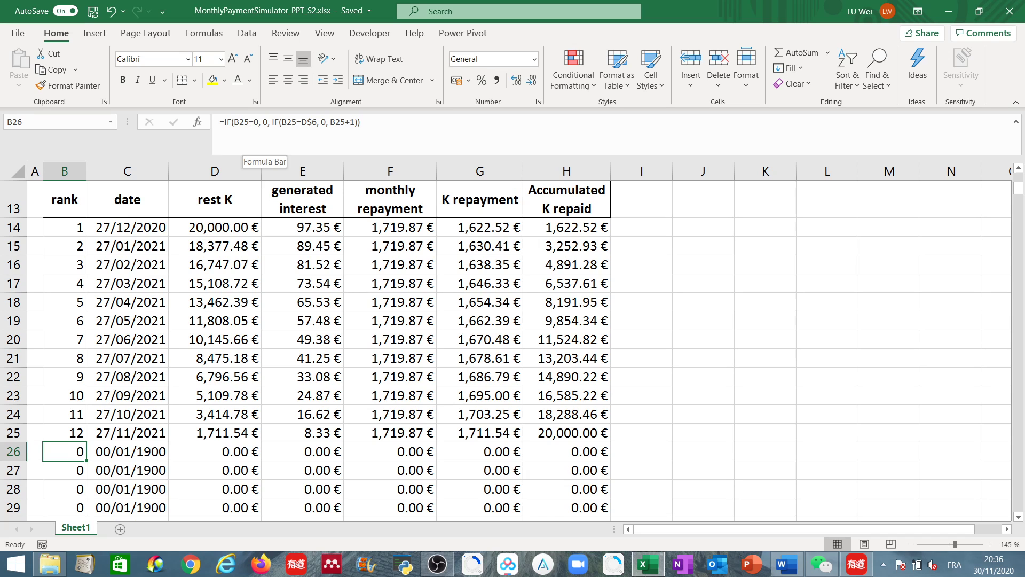
- Examine the rank formulas in the cells of rows 25 and 26 of the schedule
click(250, 122)
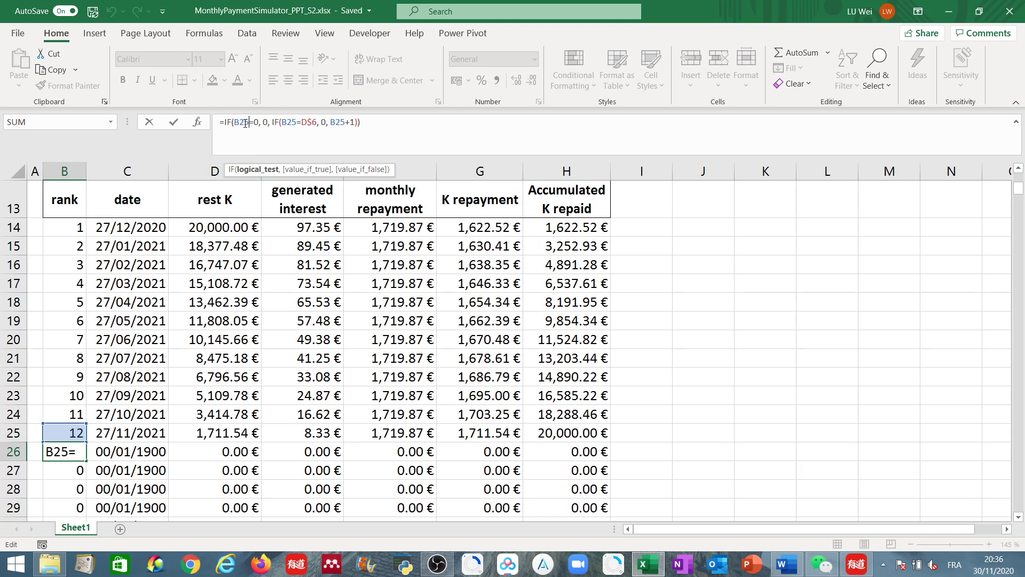
key(Escape)
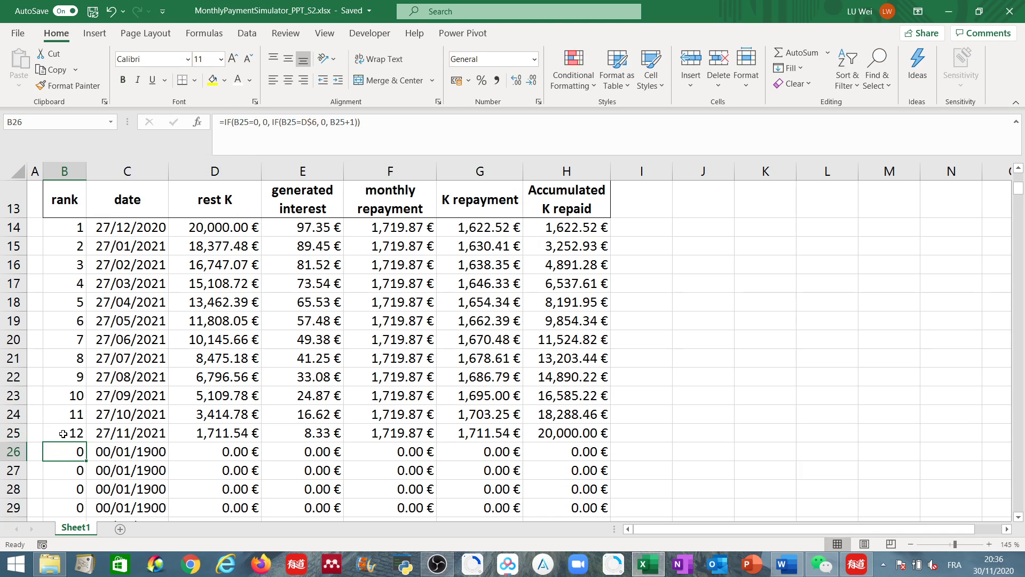
click(67, 432)
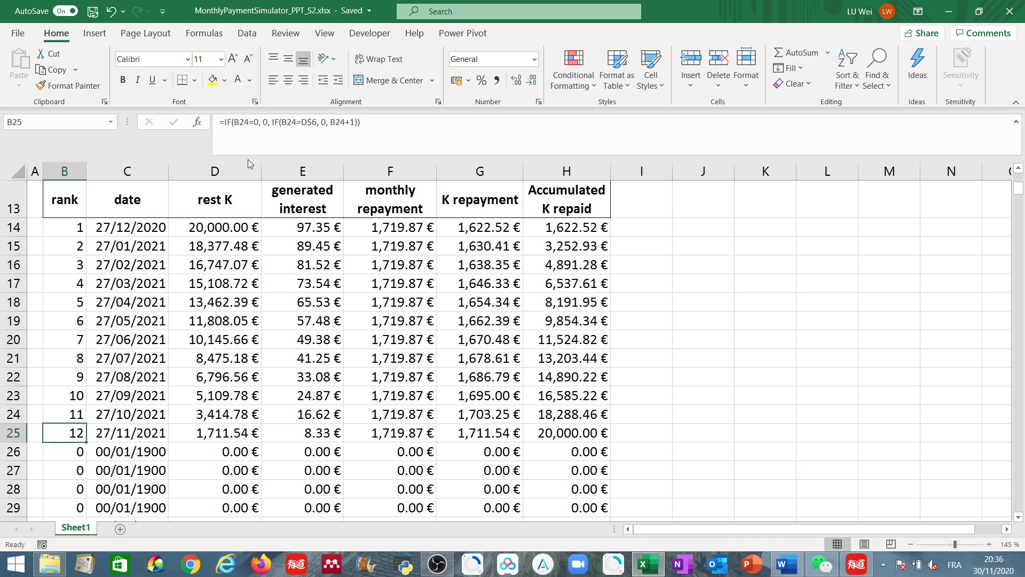
click(83, 459)
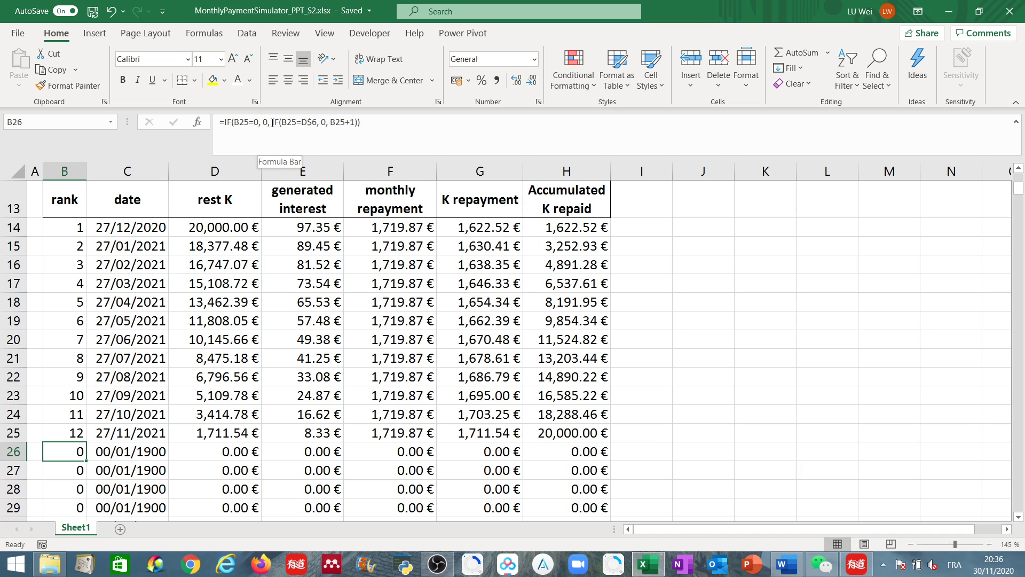
- Examine the nested IF and its periods reference inside the row 26 rank formula
drag(235, 122, 358, 123)
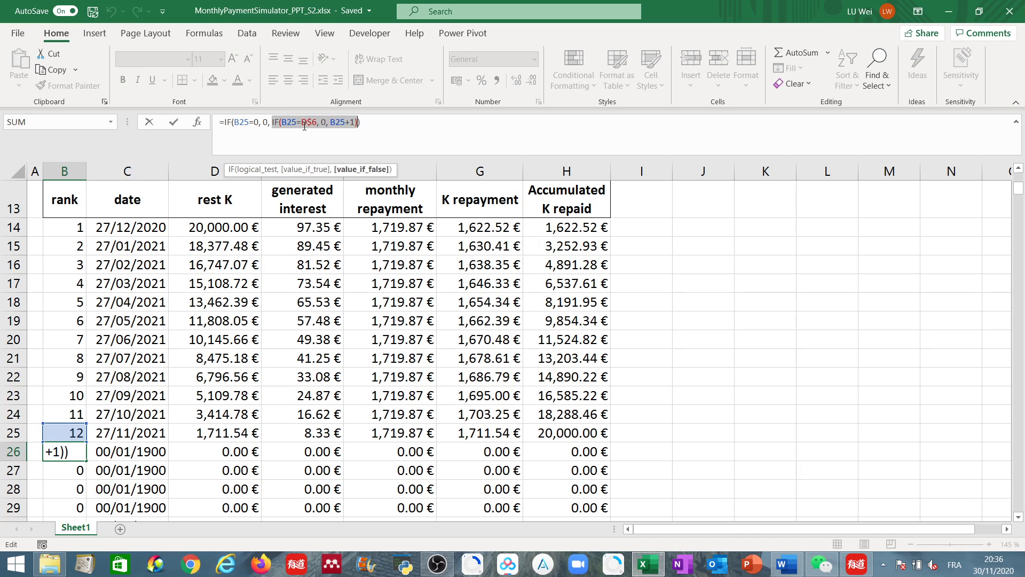
click(293, 123)
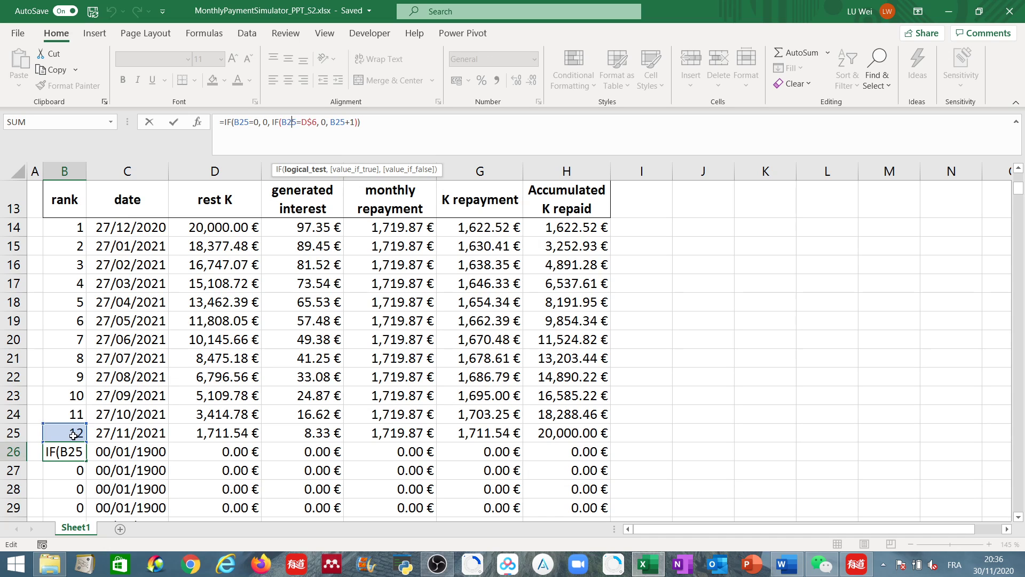
double_click(304, 122)
drag(1016, 193, 1016, 179)
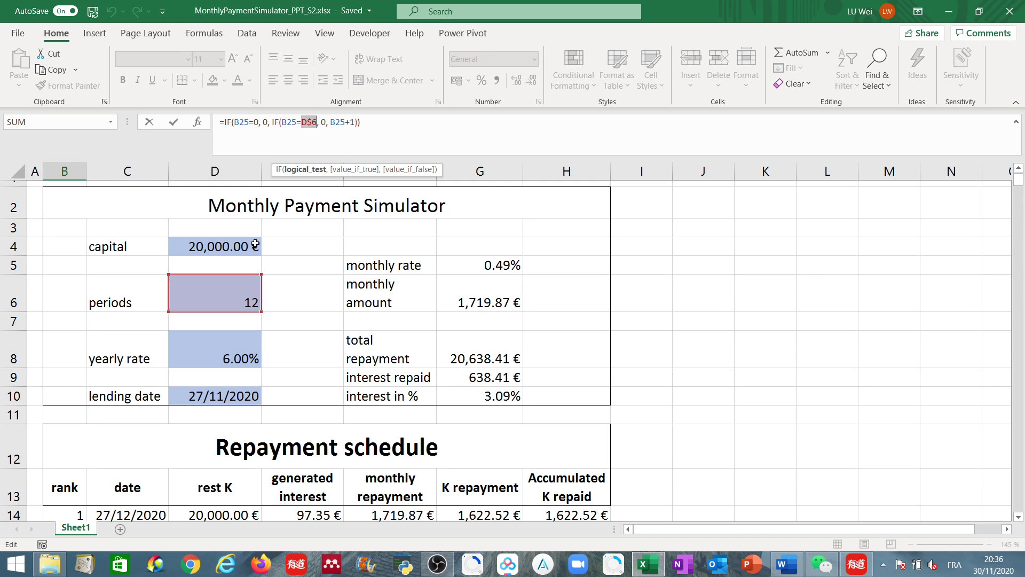
drag(1018, 181, 1019, 198)
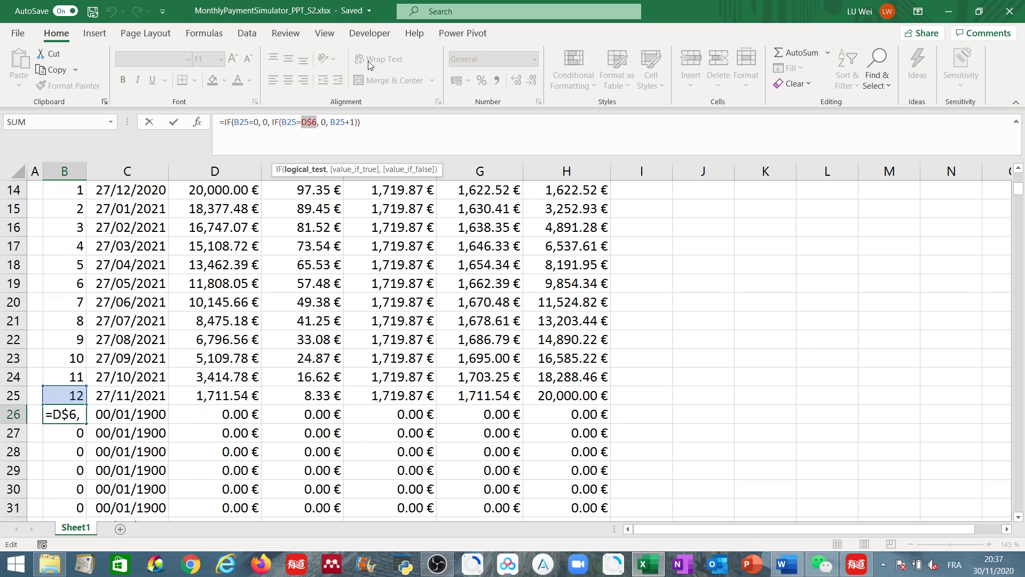
click(312, 122)
drag(282, 122, 316, 124)
double_click(324, 123)
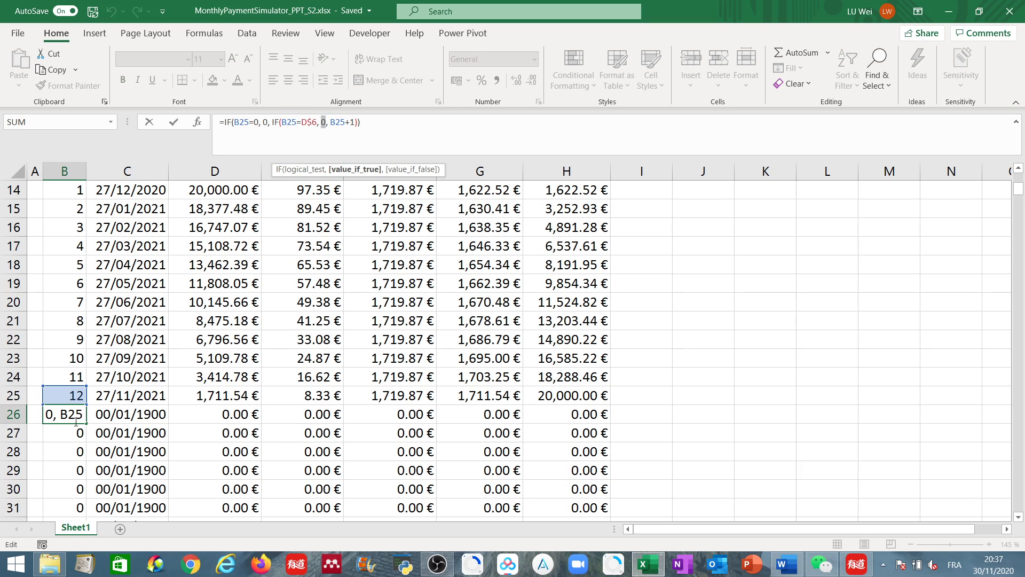
key(Return)
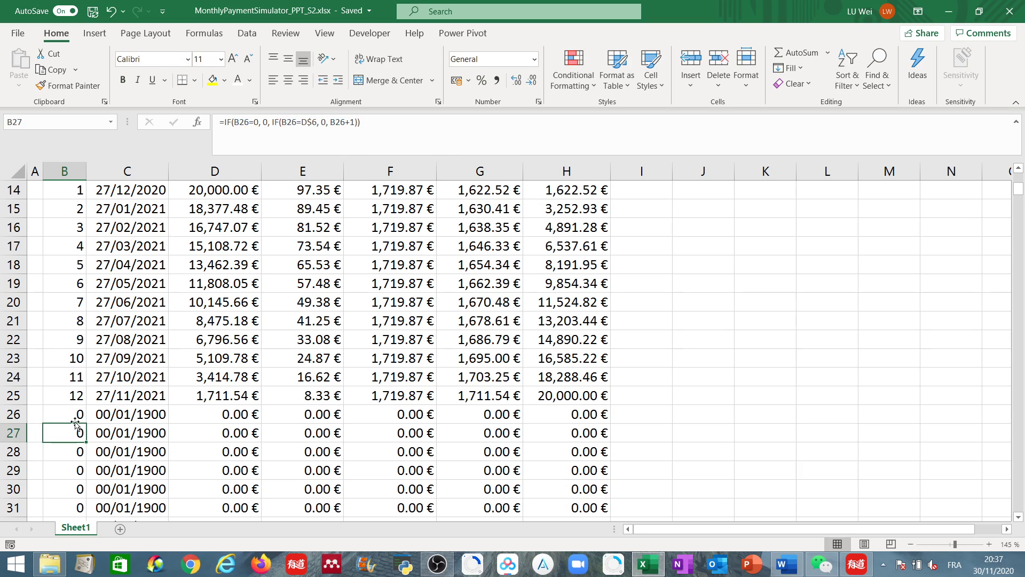
- Examine the date formula in row 26, stepping through its arguments without keeping any change
click(113, 414)
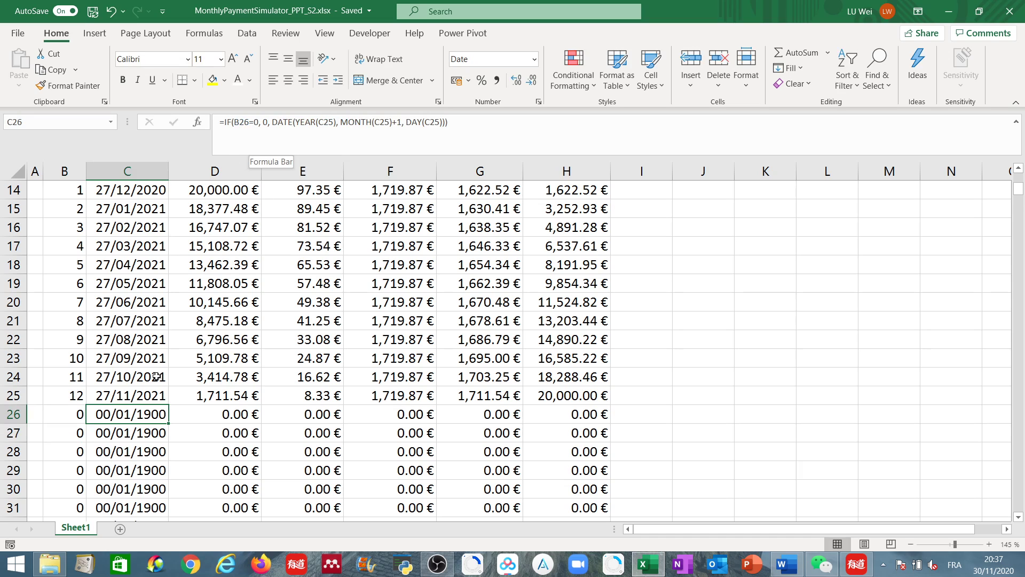
click(248, 122)
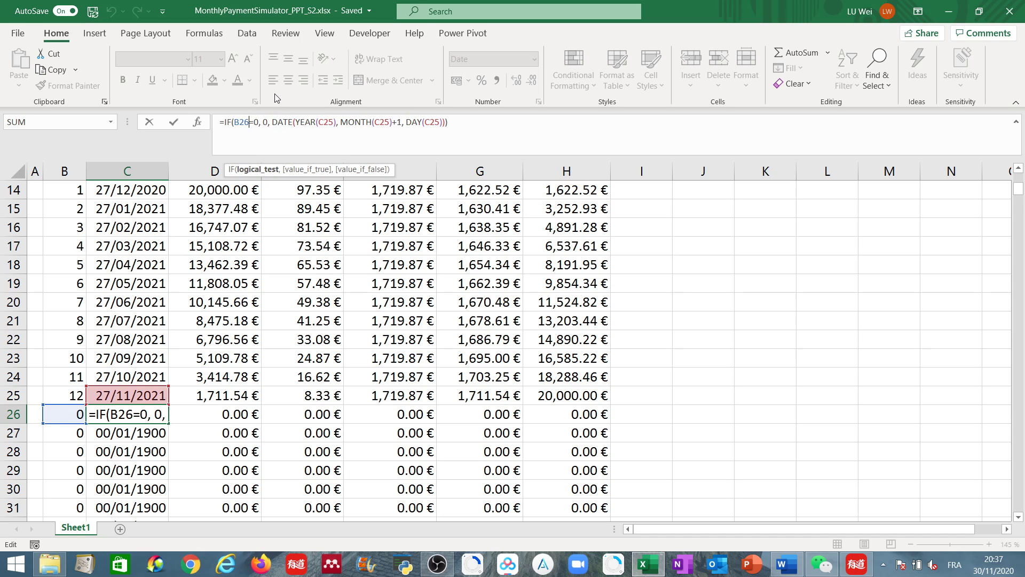
double_click(265, 122)
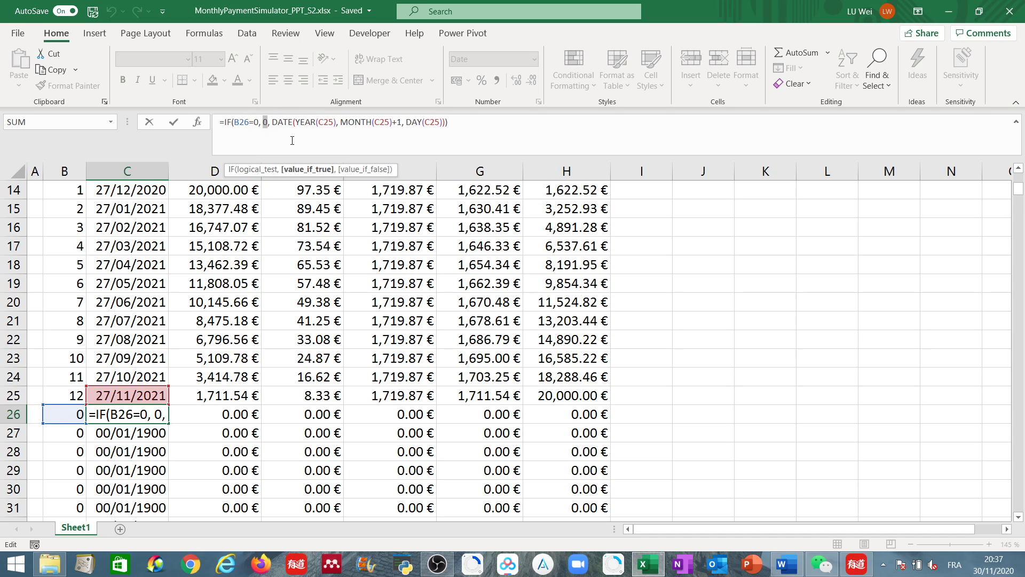
click(242, 414)
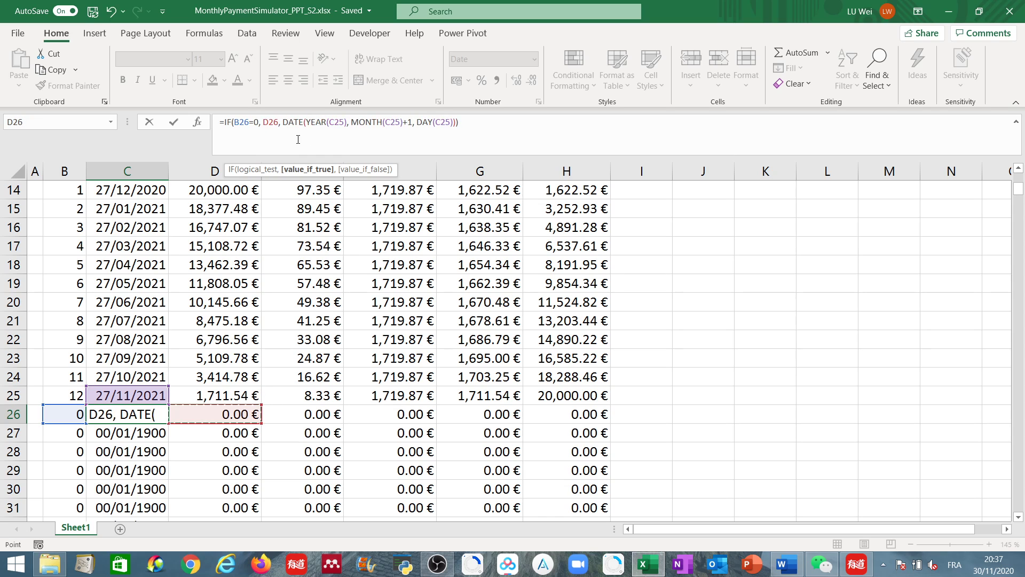
key(Escape)
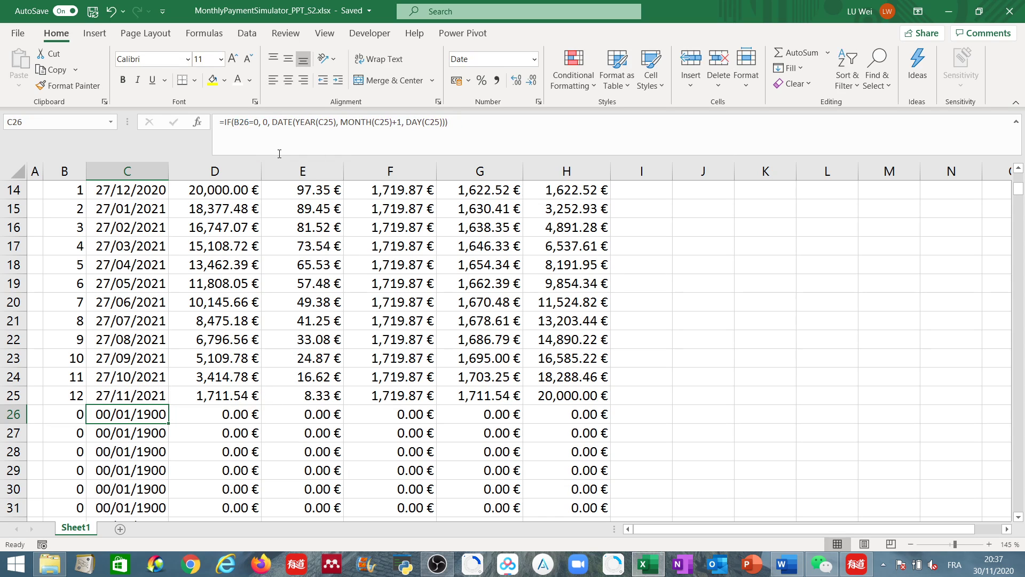
- Inspect the row 26 formulas for rest K, interest, monthly repayment, K repayment and accumulated K repaid
click(220, 419)
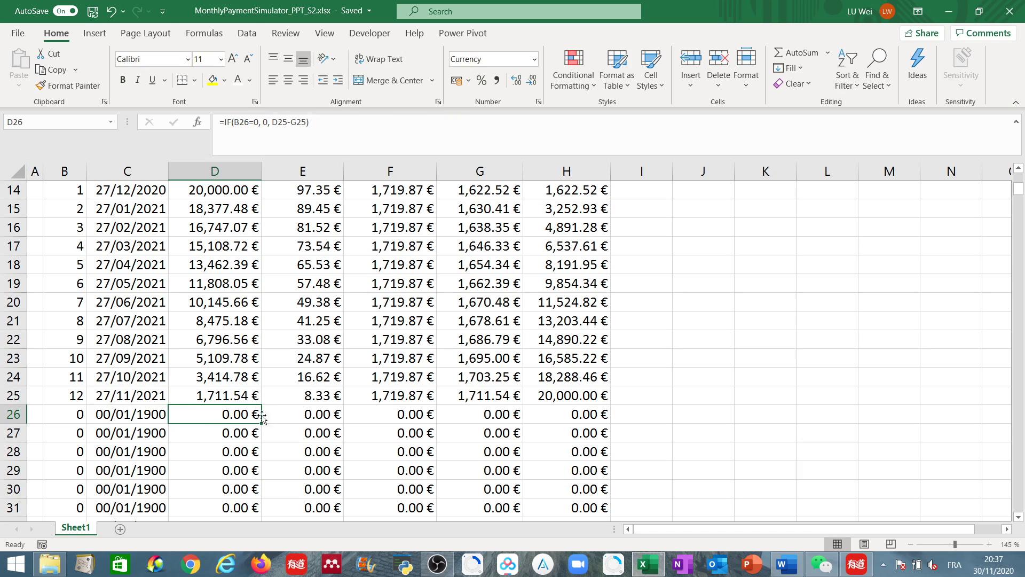
click(316, 413)
click(411, 414)
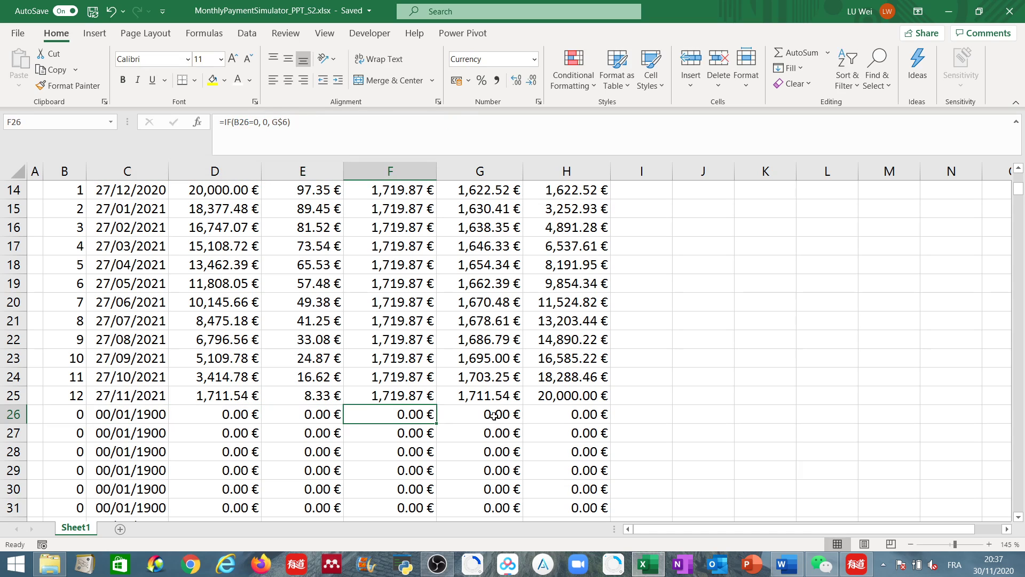
click(493, 415)
click(587, 414)
scroll(240, 431, down, 1)
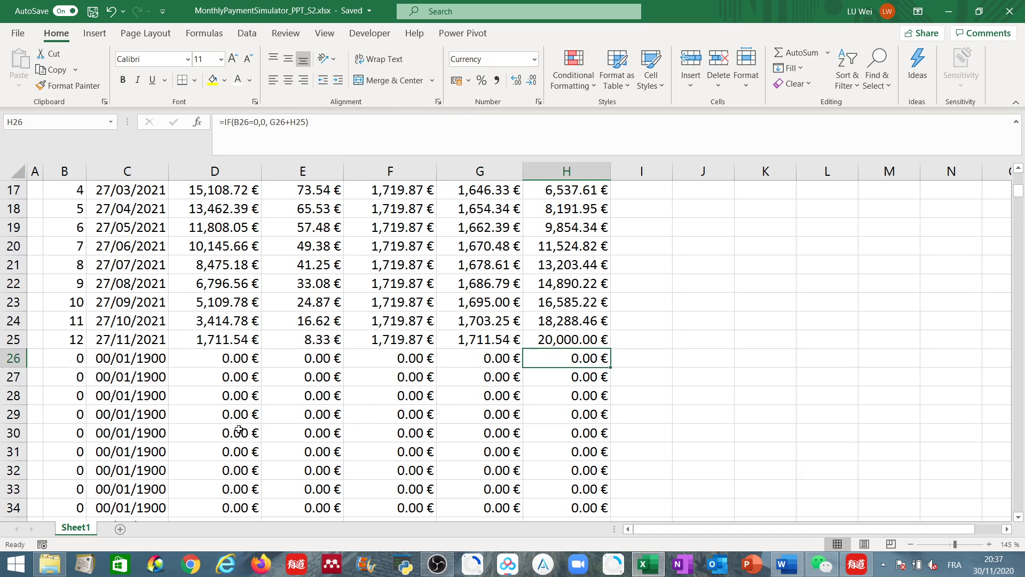
- Compare the rank and date formulas of rows 26 and 27 and select the unused schedule rows
click(82, 377)
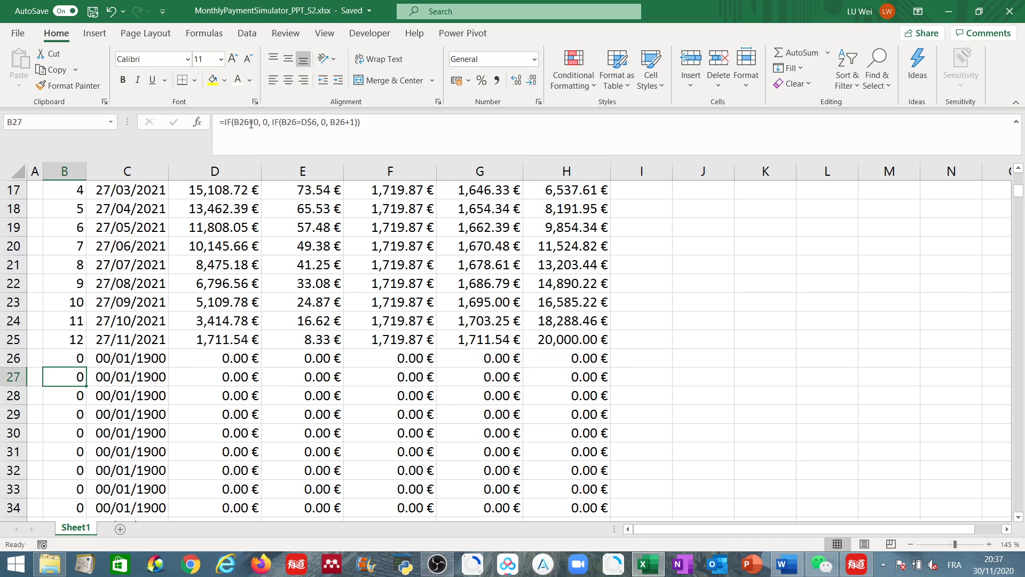
click(74, 359)
click(74, 379)
click(140, 377)
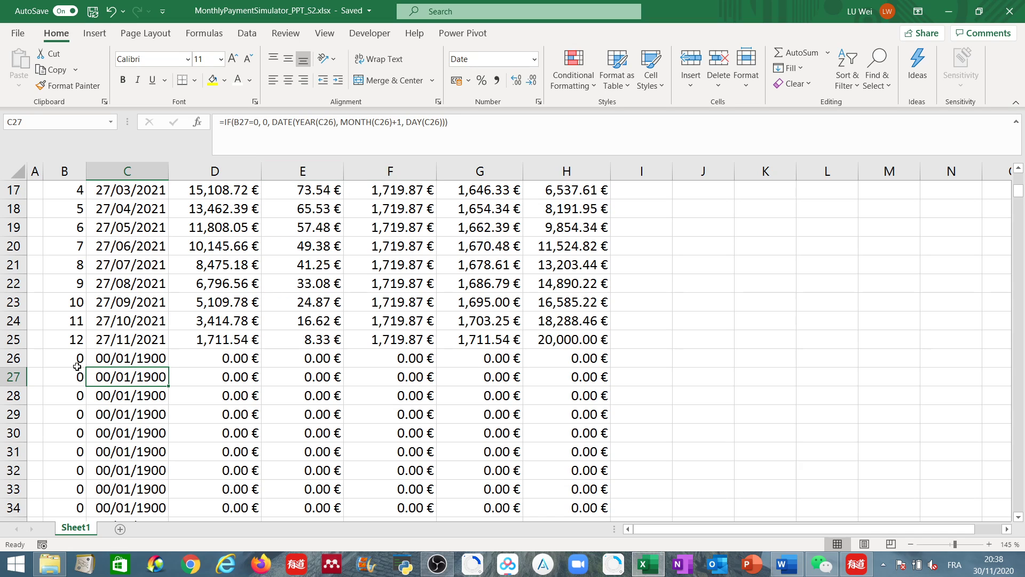
drag(75, 359, 578, 453)
- Scroll down through the empty schedule rows and back to the top of the sheet
scroll(570, 445, down, 5)
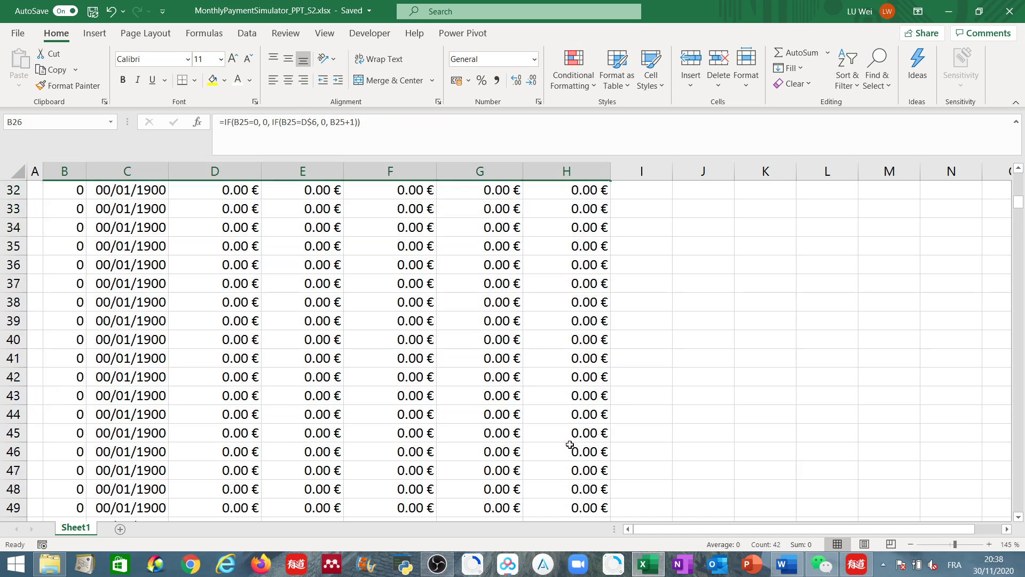
scroll(569, 444, down, 20)
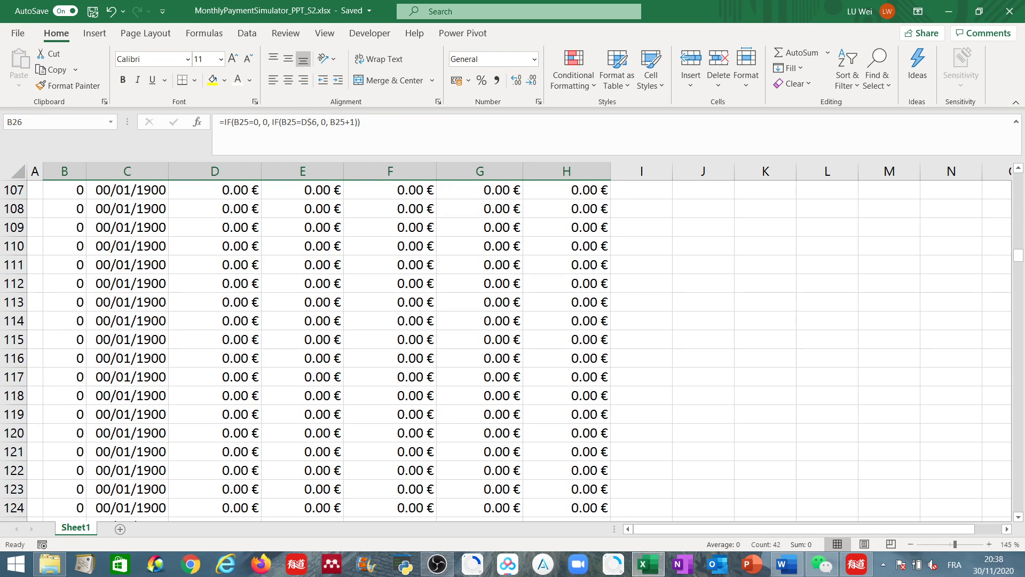
drag(1018, 257, 1018, 171)
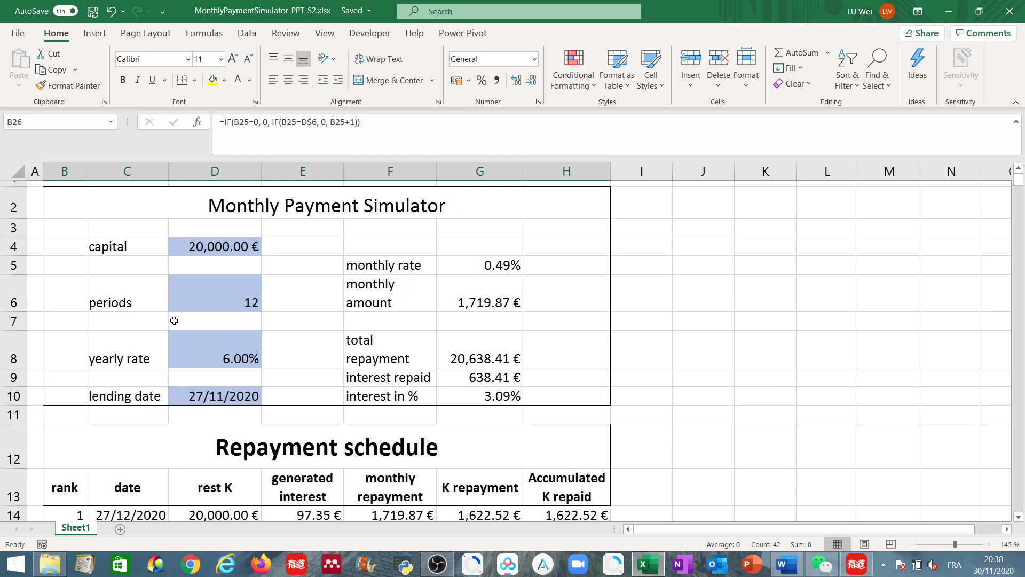
- Check the periods input guidance and the Repayment schedule title cell
click(207, 289)
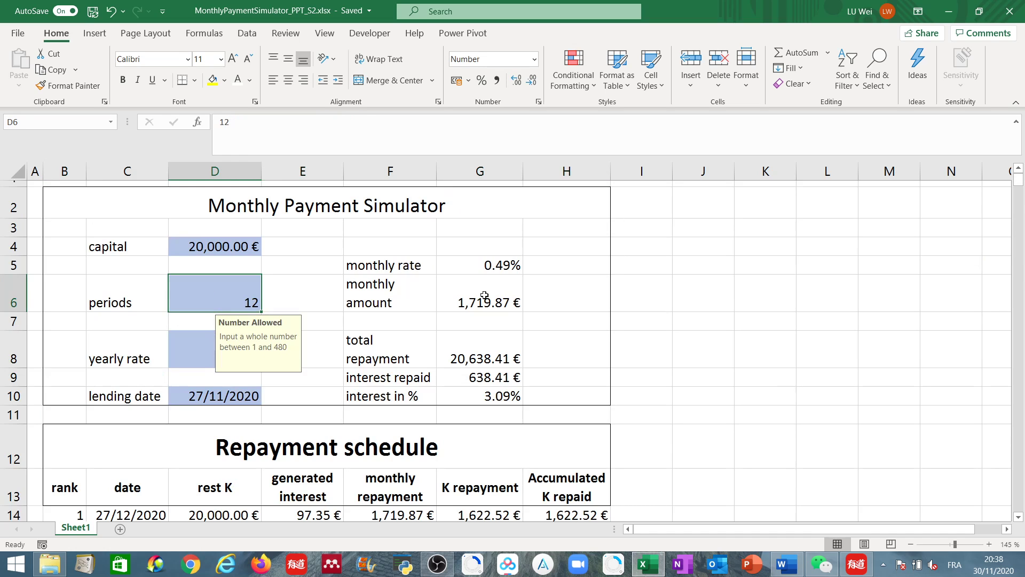
click(206, 438)
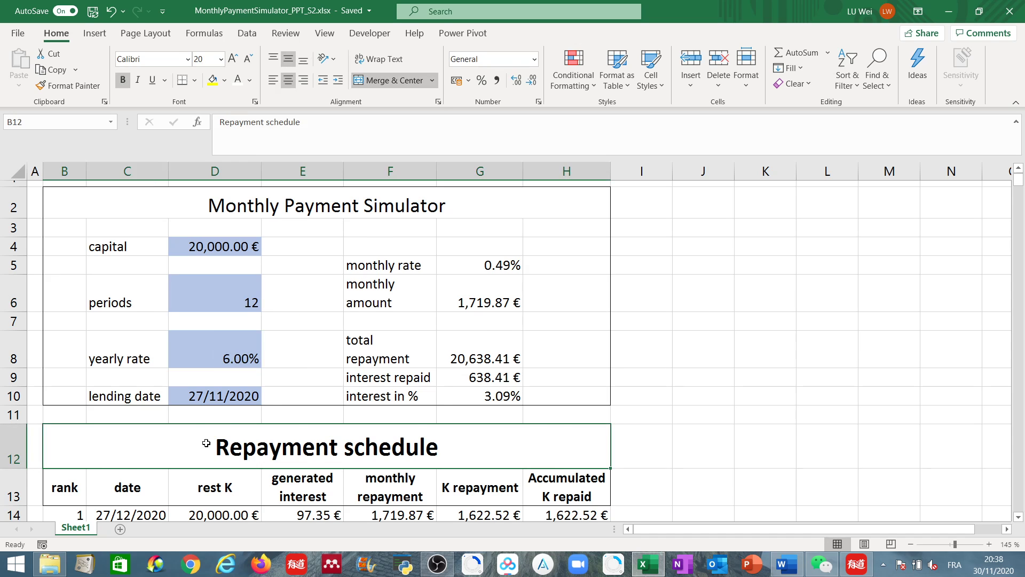
scroll(206, 442, down, 3)
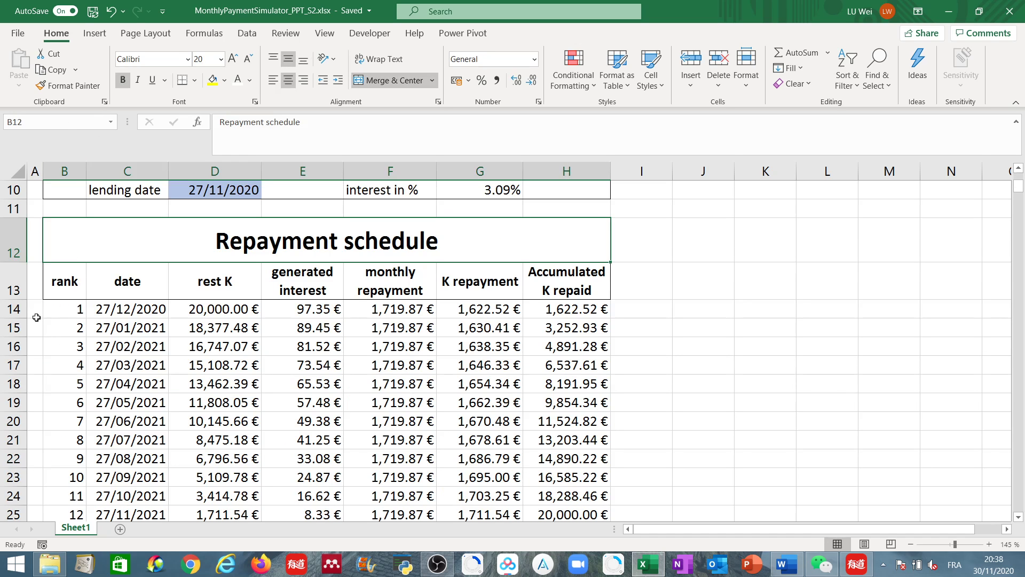
- Examine the schedule rows around the last repayment and the empty rows below, selecting row 25
scroll(582, 459, down, 6)
scroll(554, 448, up, 7)
scroll(556, 443, down, 20)
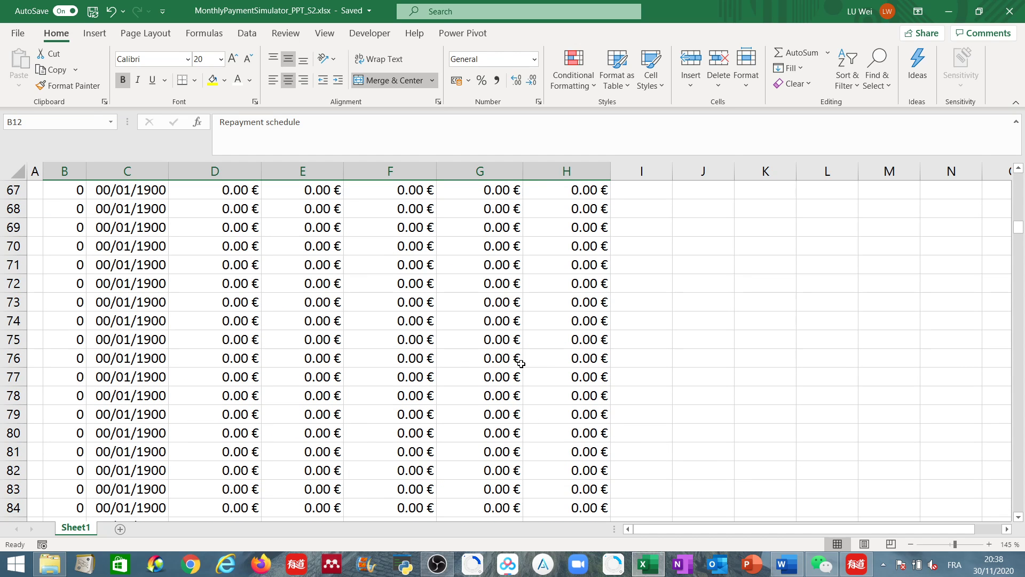
scroll(566, 359, up, 19)
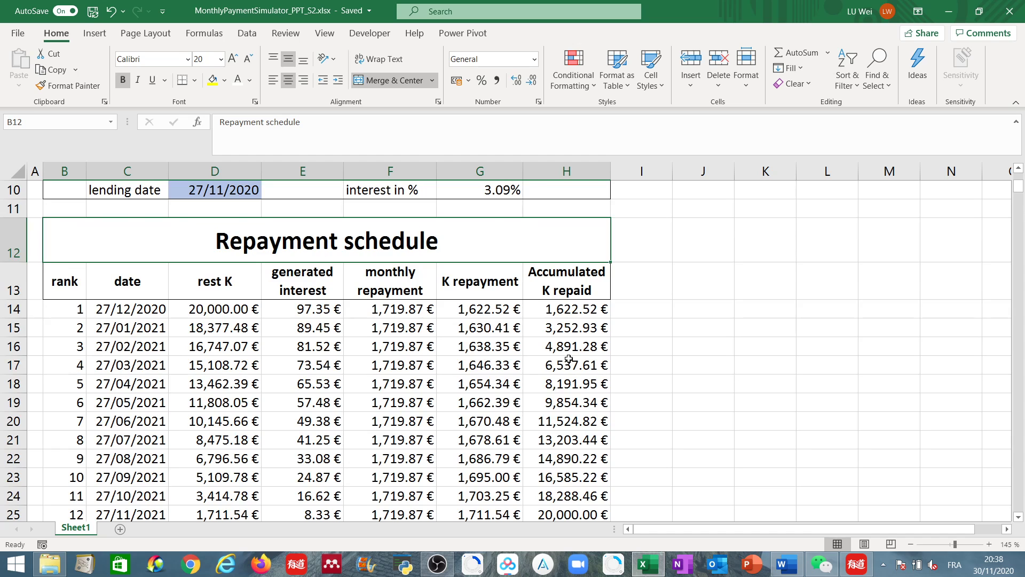
scroll(569, 359, down, 1)
scroll(569, 359, down, 1)
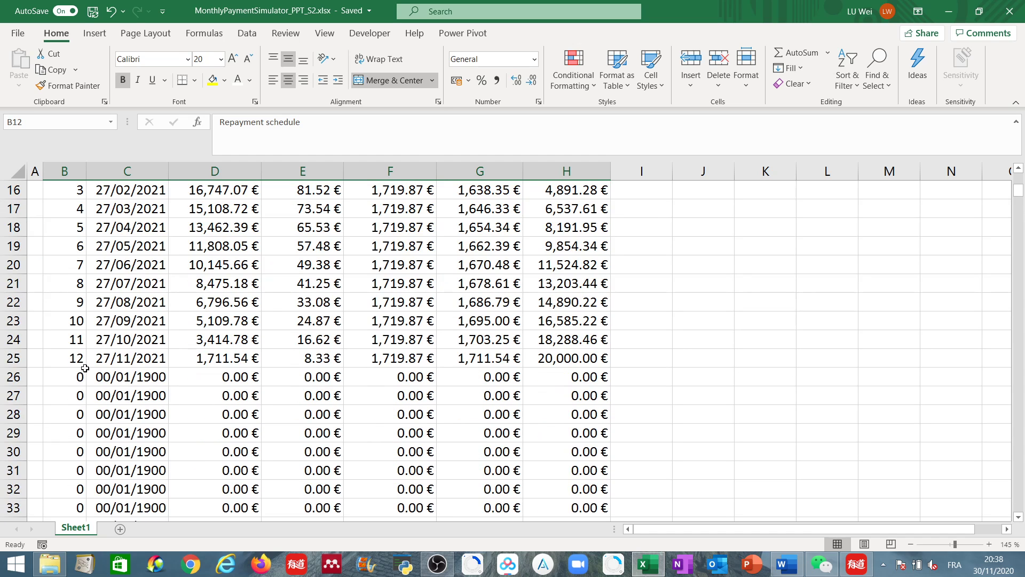
drag(67, 358, 566, 361)
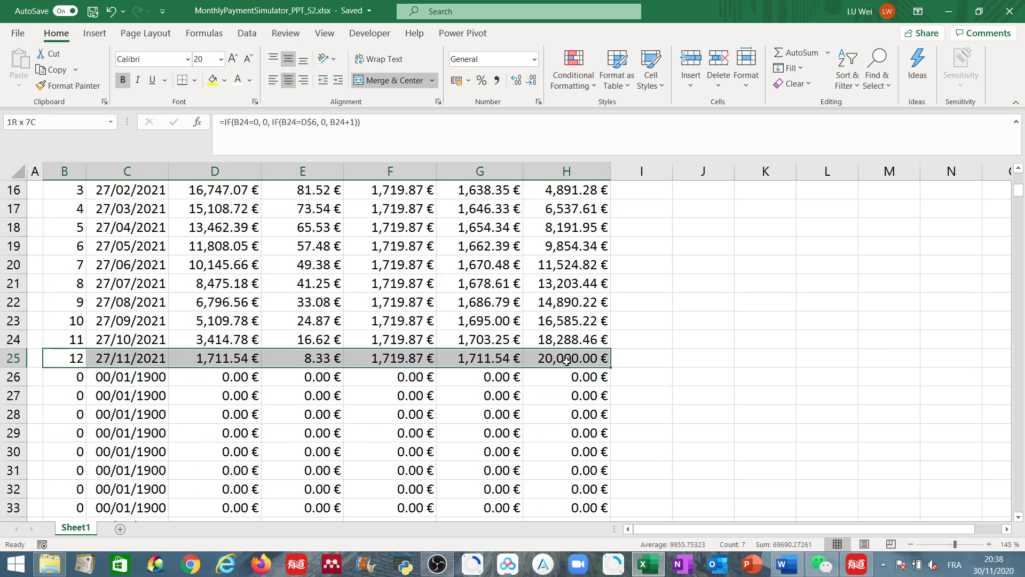
- Try giving cell B26 a white font colour, then undo that change
click(68, 379)
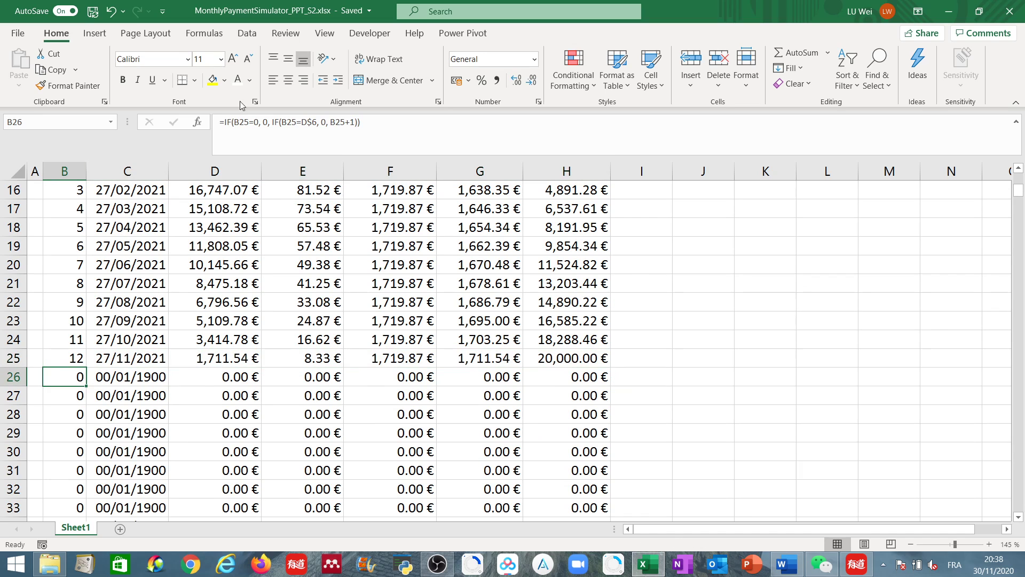
click(251, 80)
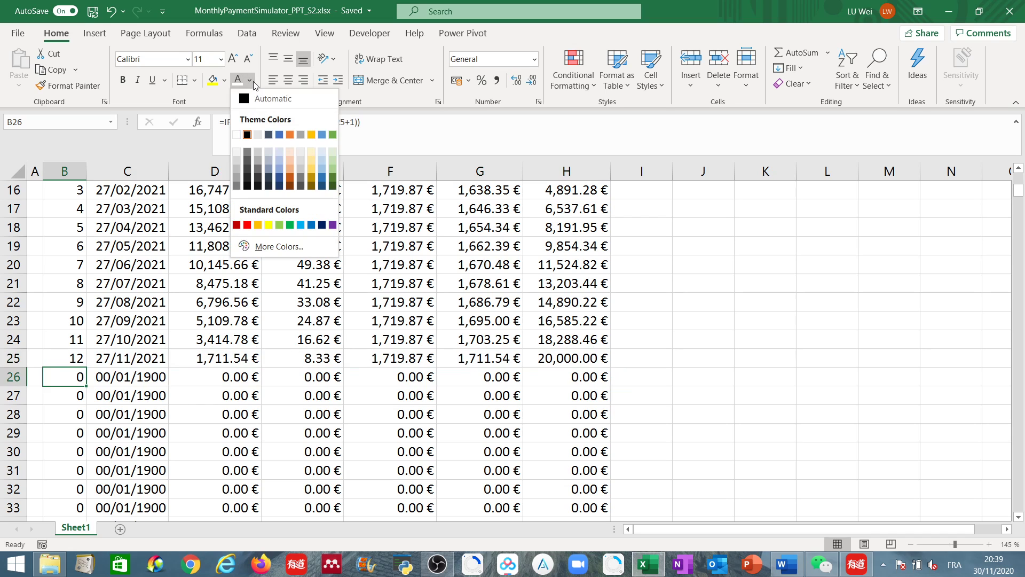
click(237, 135)
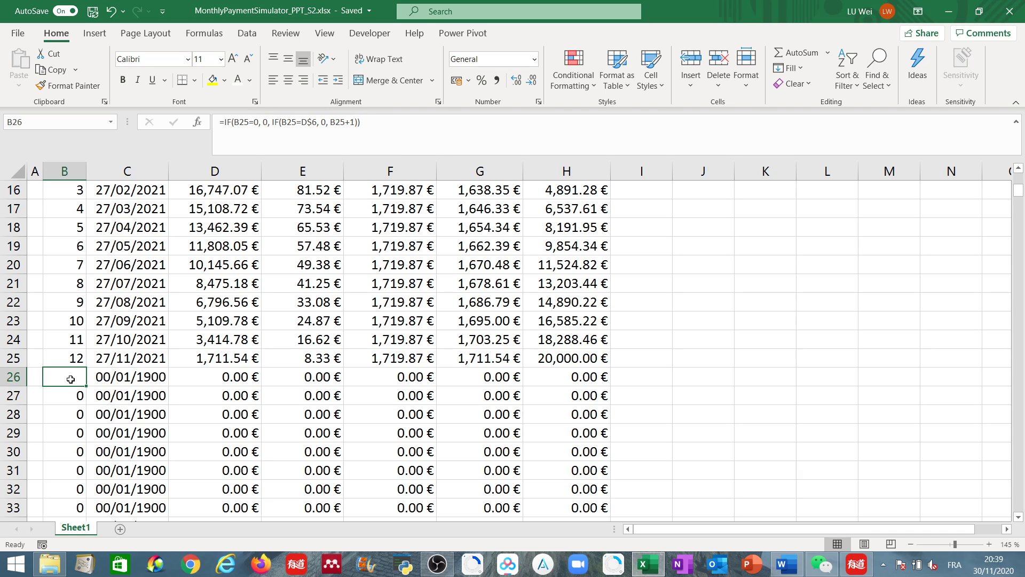
scroll(74, 436, down, 3)
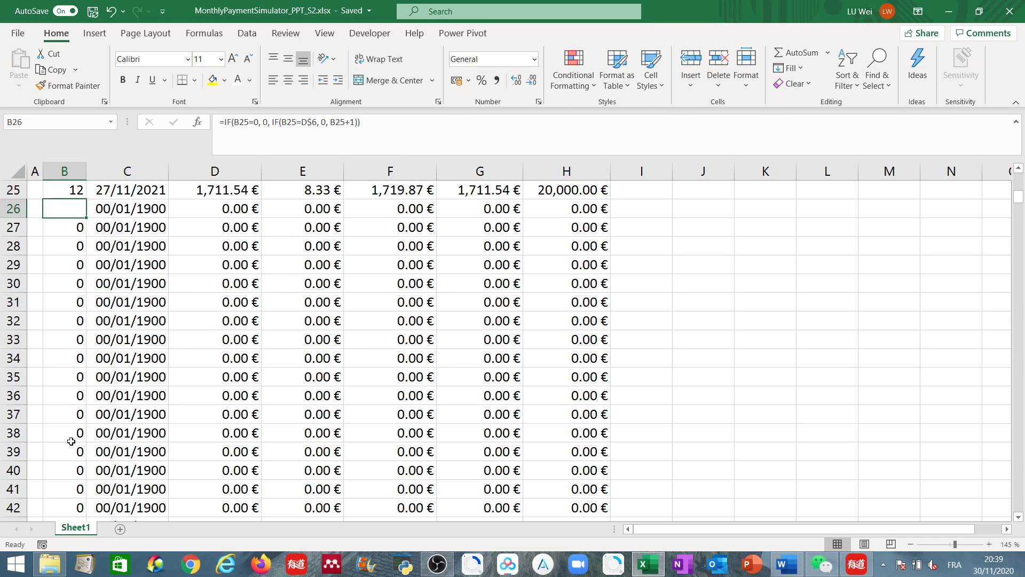
scroll(73, 422, up, 5)
scroll(68, 462, down, 3)
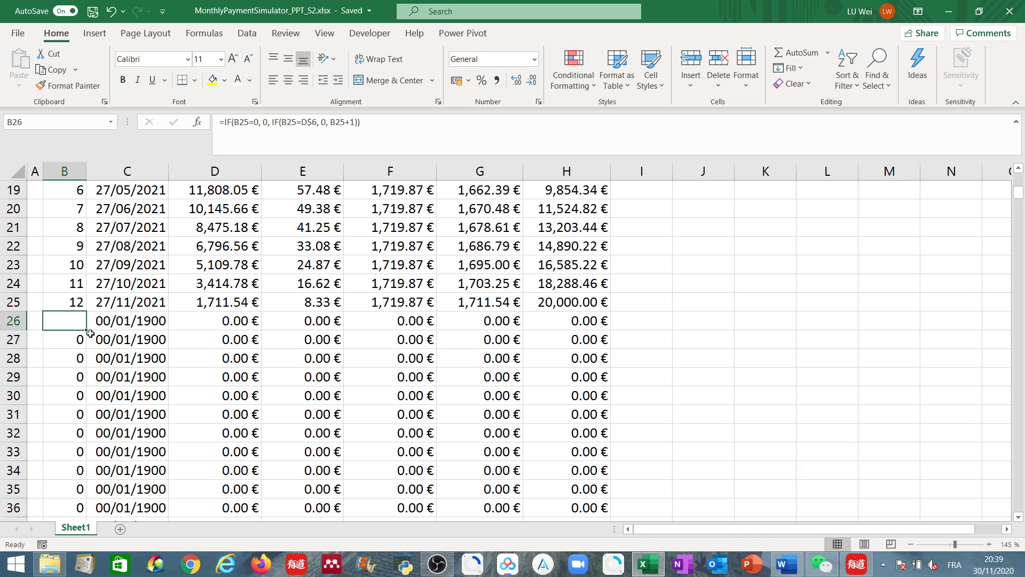
key(ctrl+z)
- Add an Equal To conditional formatting rule on B26 that shows values equal to 0 in white font
click(582, 82)
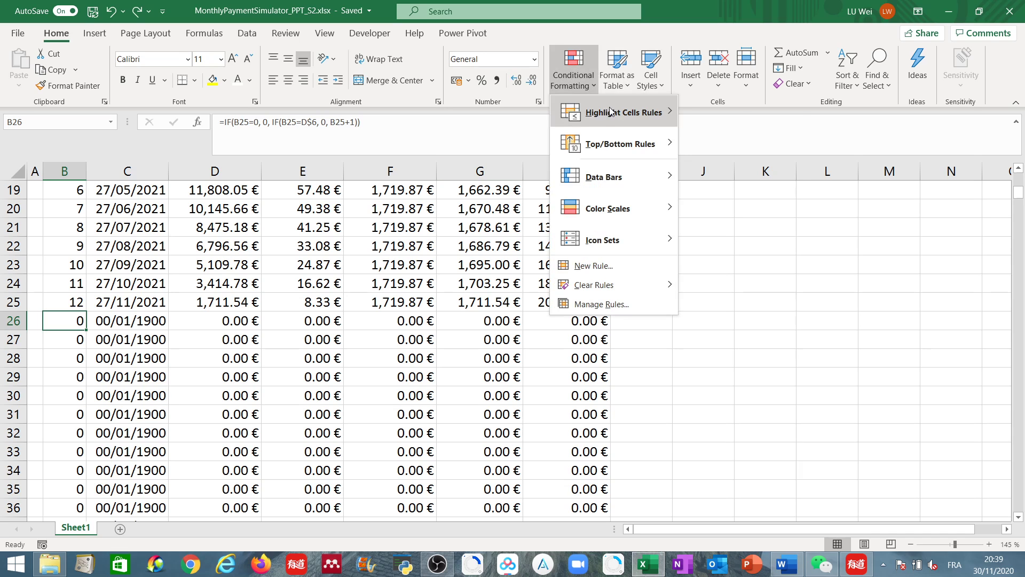
mouse_move(626, 119)
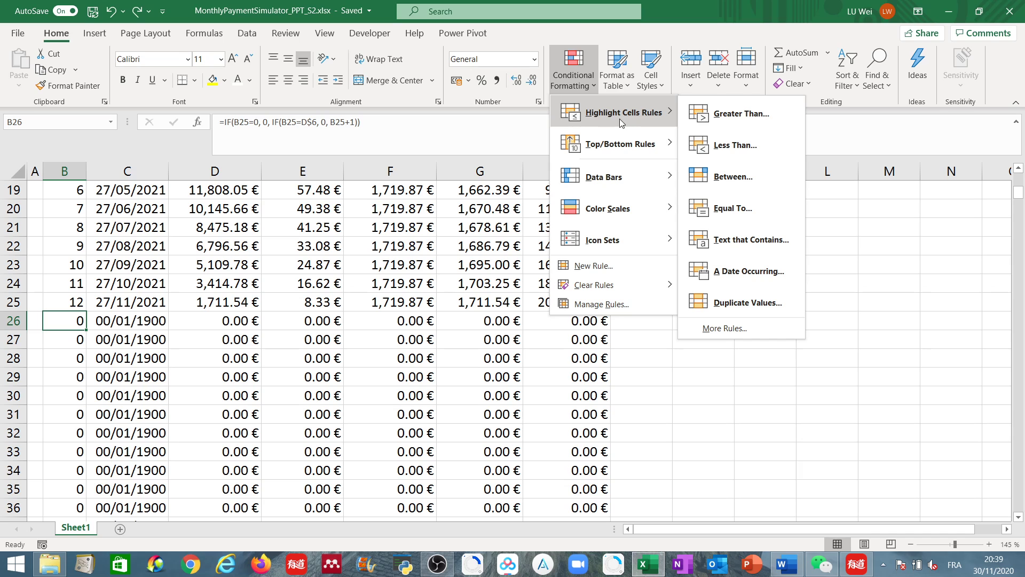
click(734, 210)
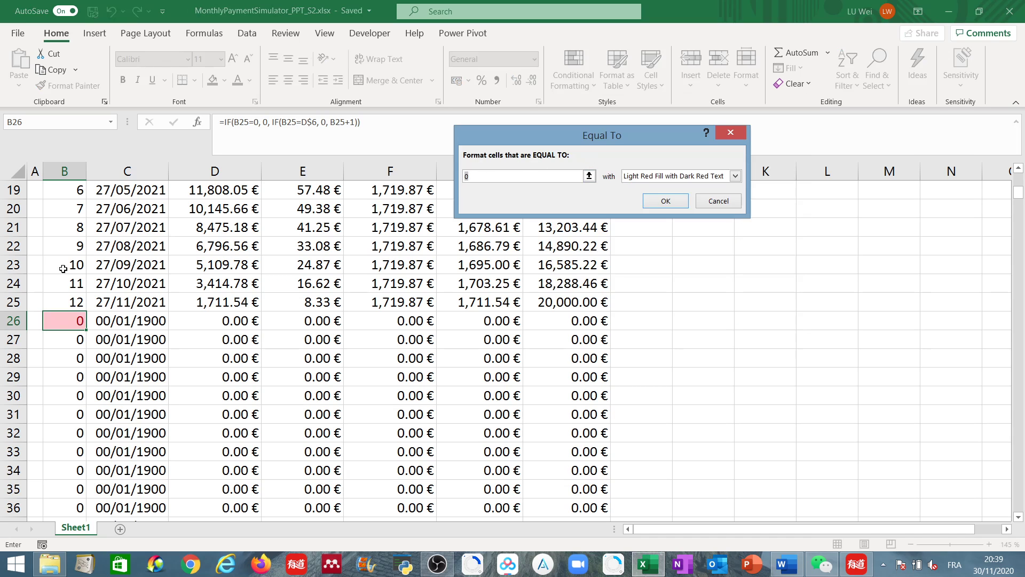
click(493, 175)
click(736, 177)
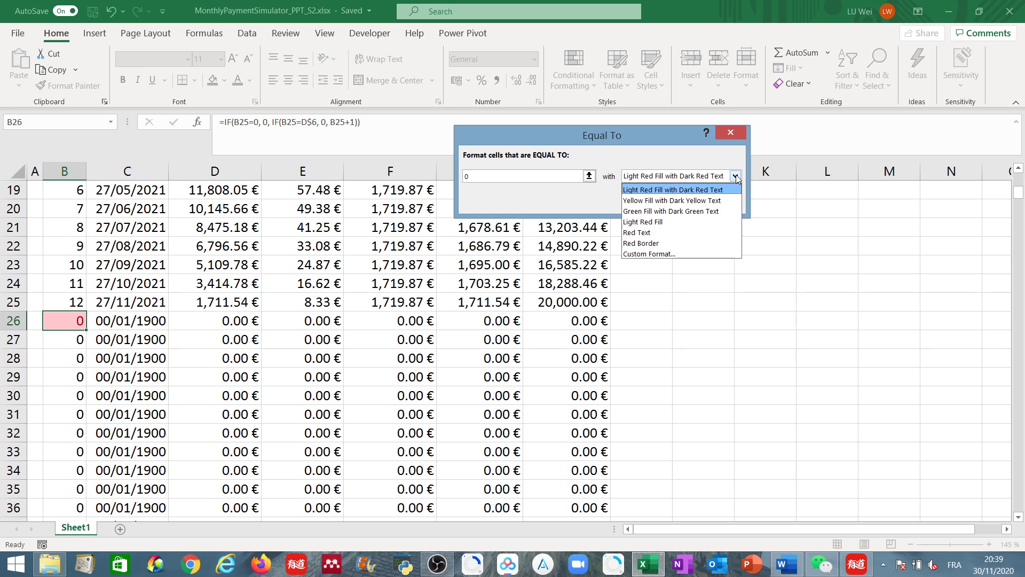
click(668, 254)
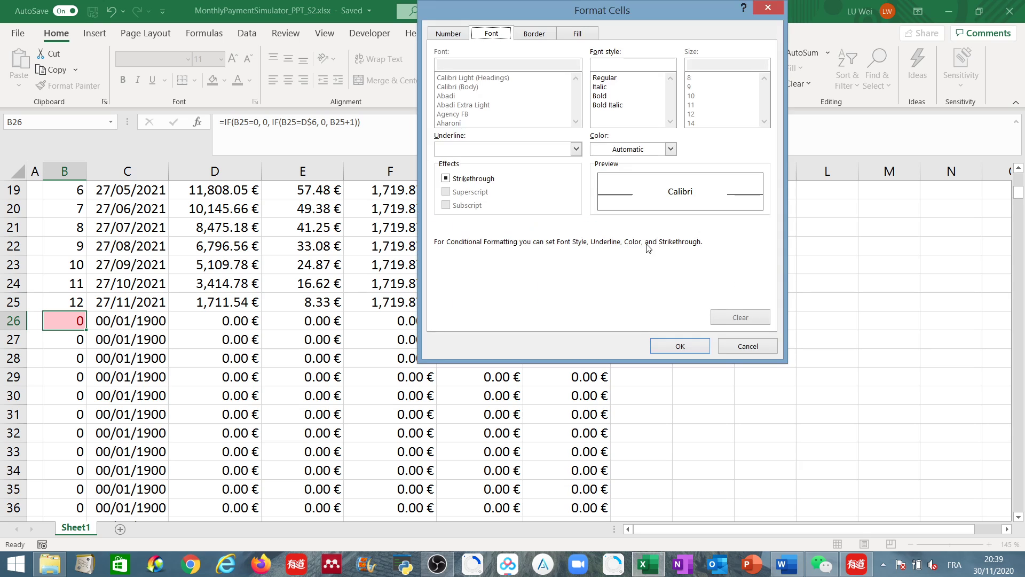
click(671, 149)
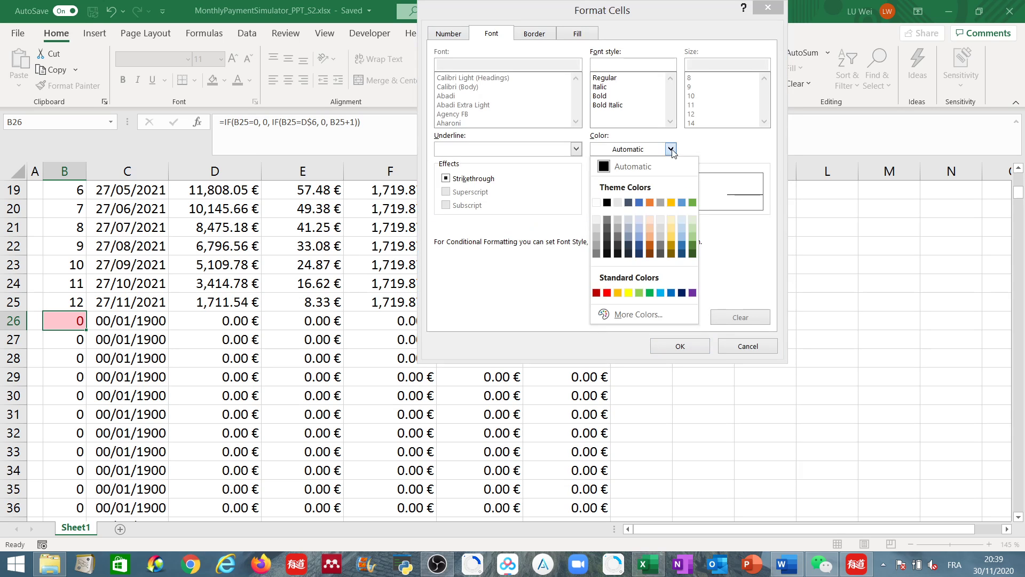
click(597, 204)
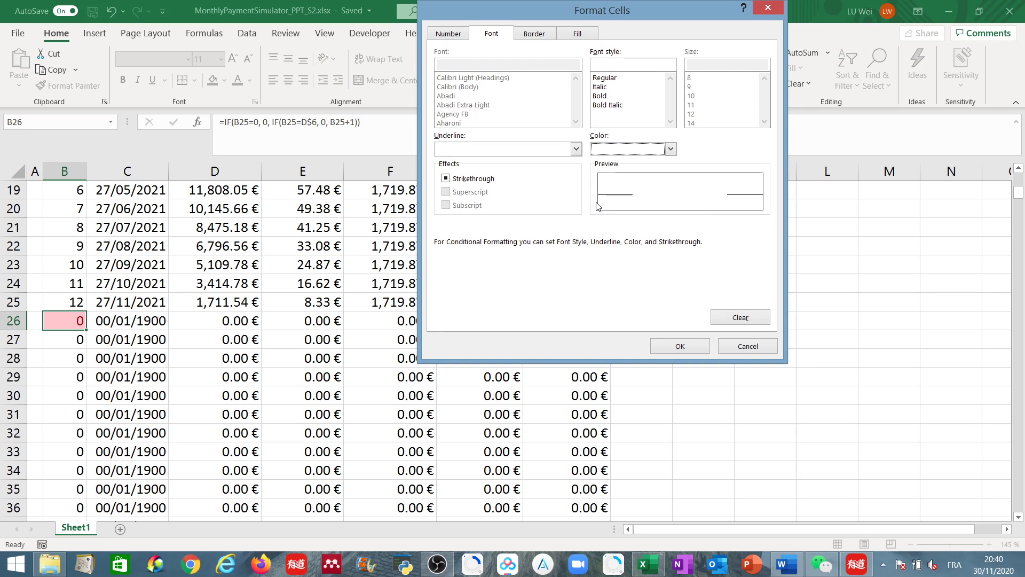
click(668, 348)
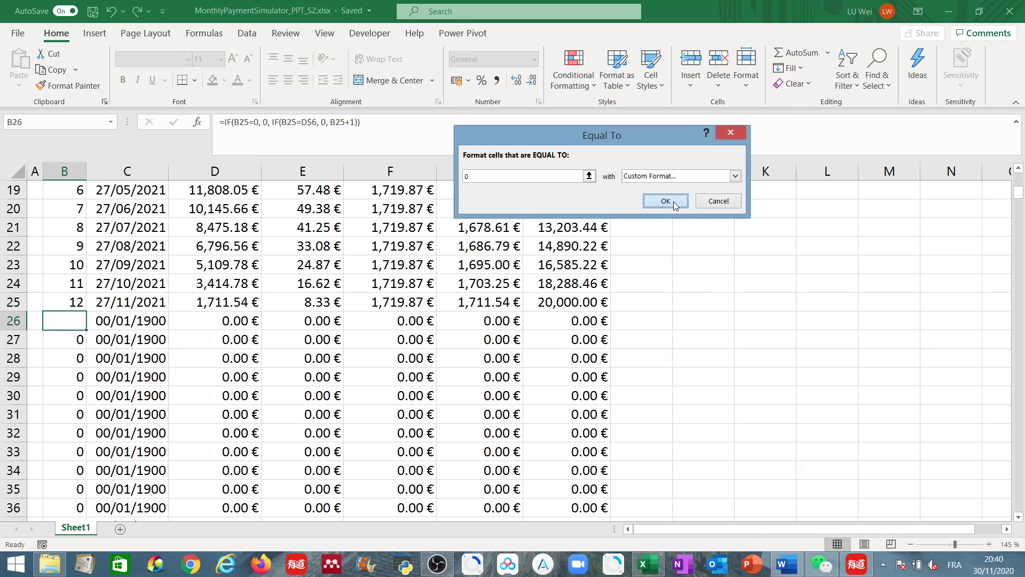
click(665, 201)
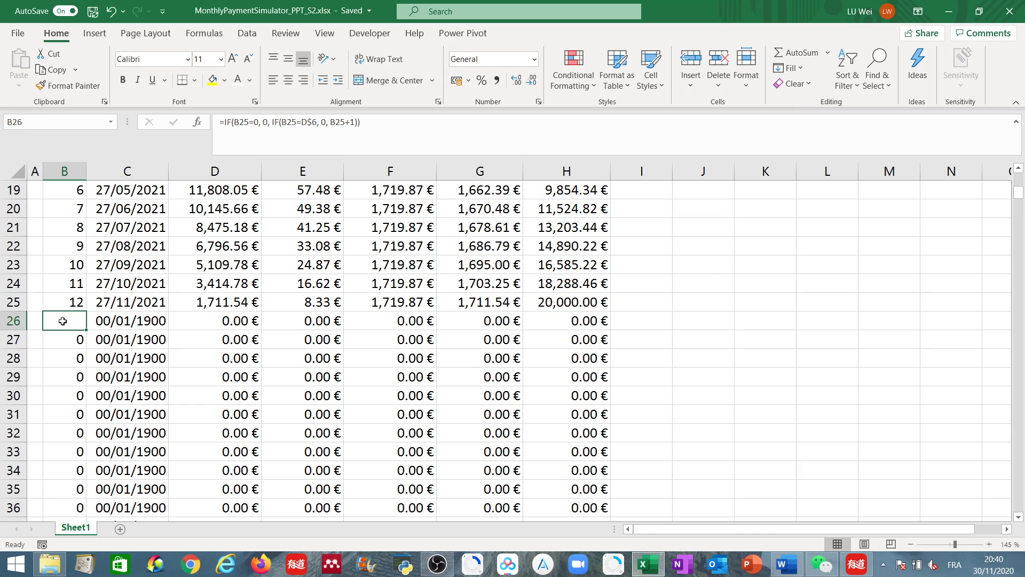
drag(63, 321, 585, 322)
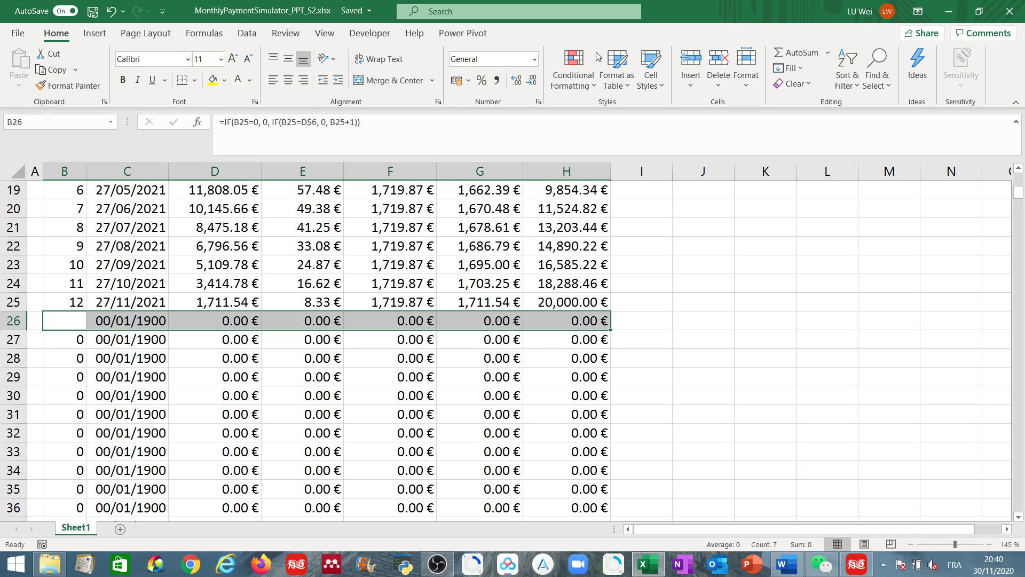
click(575, 69)
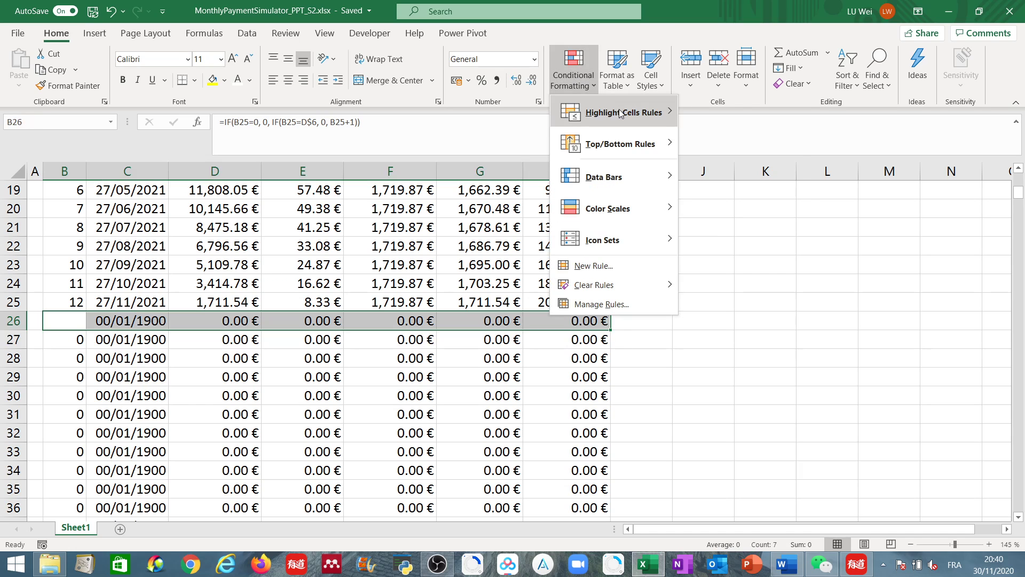
mouse_move(619, 112)
click(745, 213)
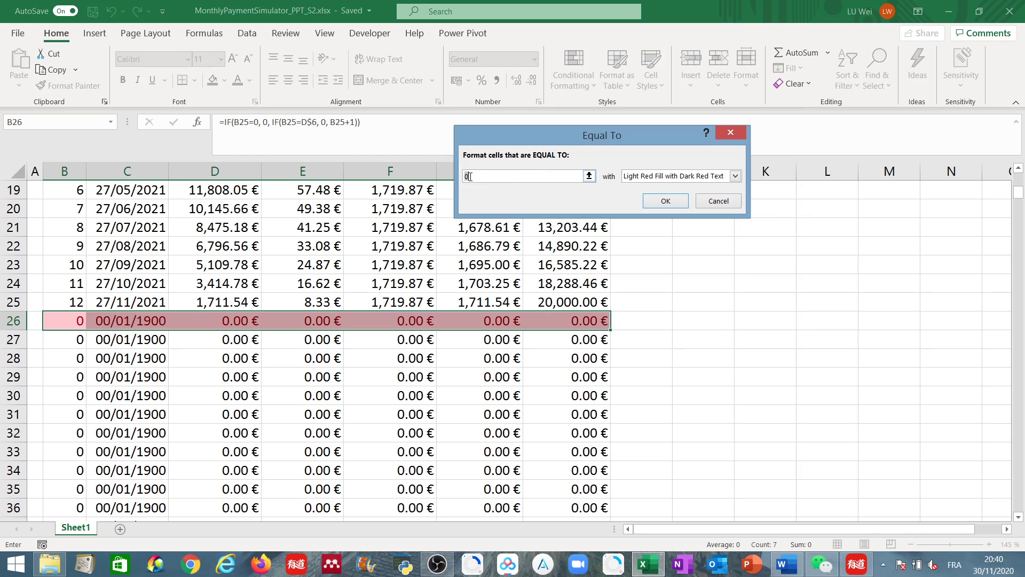
text(0)
click(735, 175)
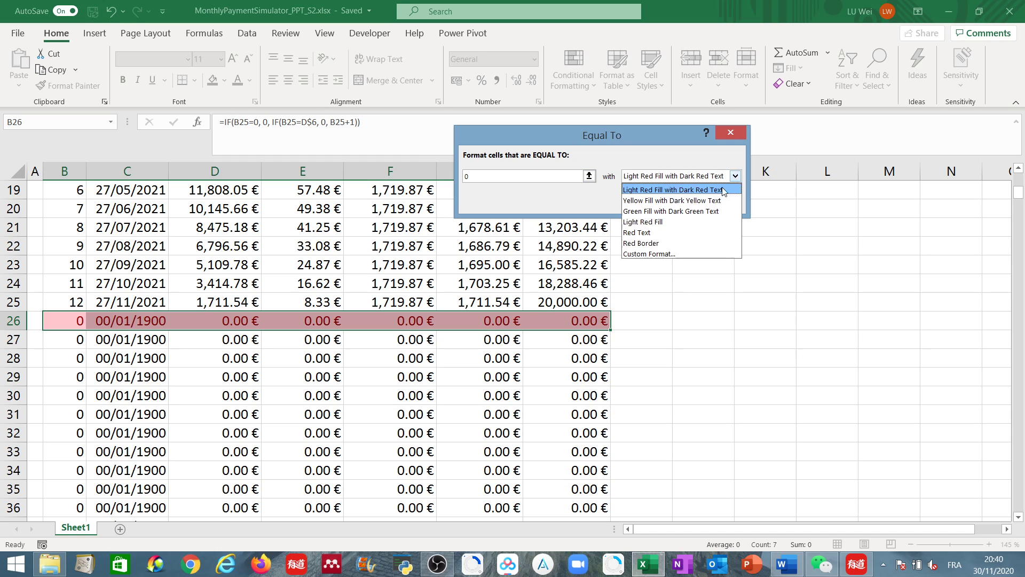
click(661, 257)
click(670, 149)
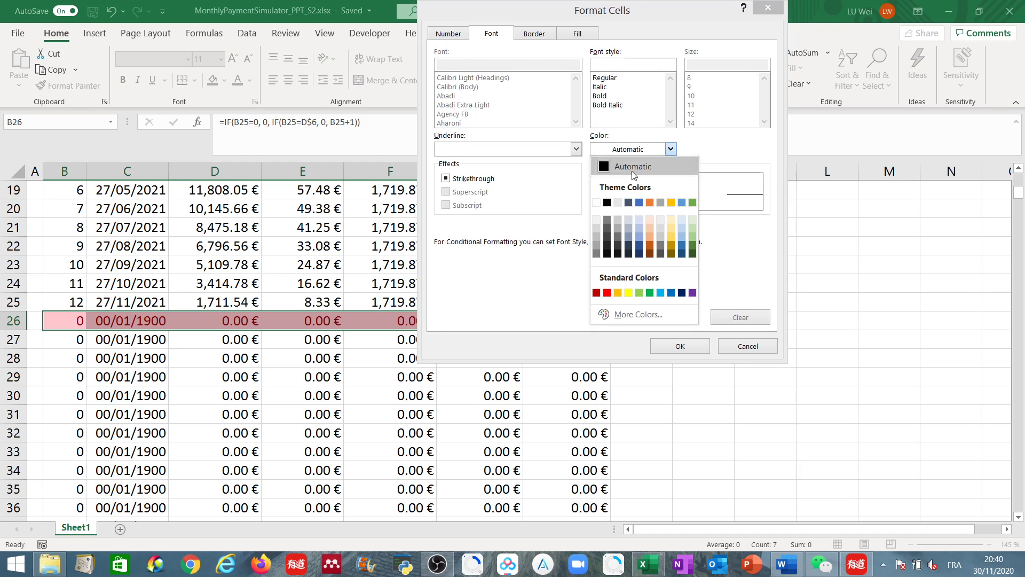
click(597, 203)
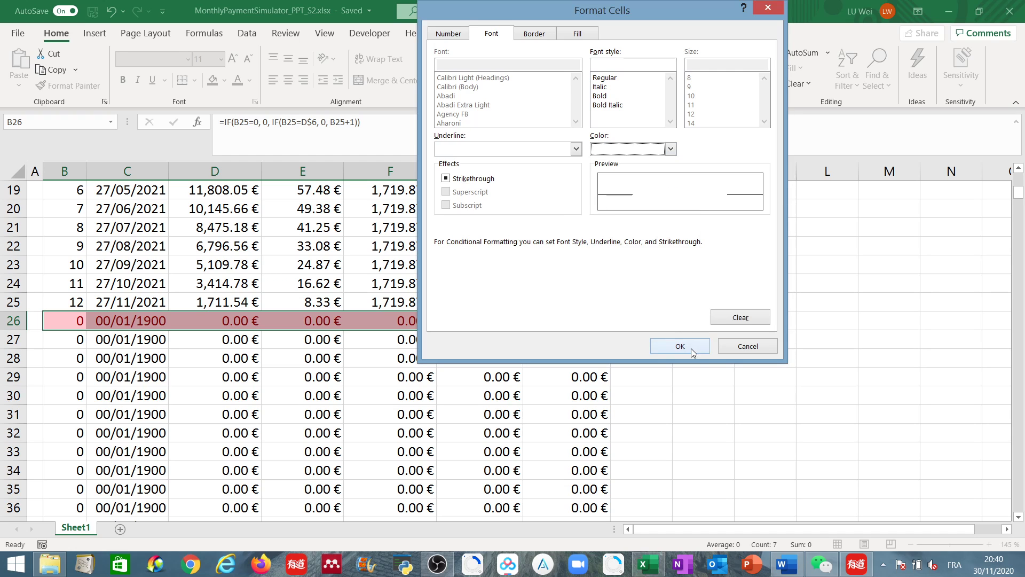
click(692, 350)
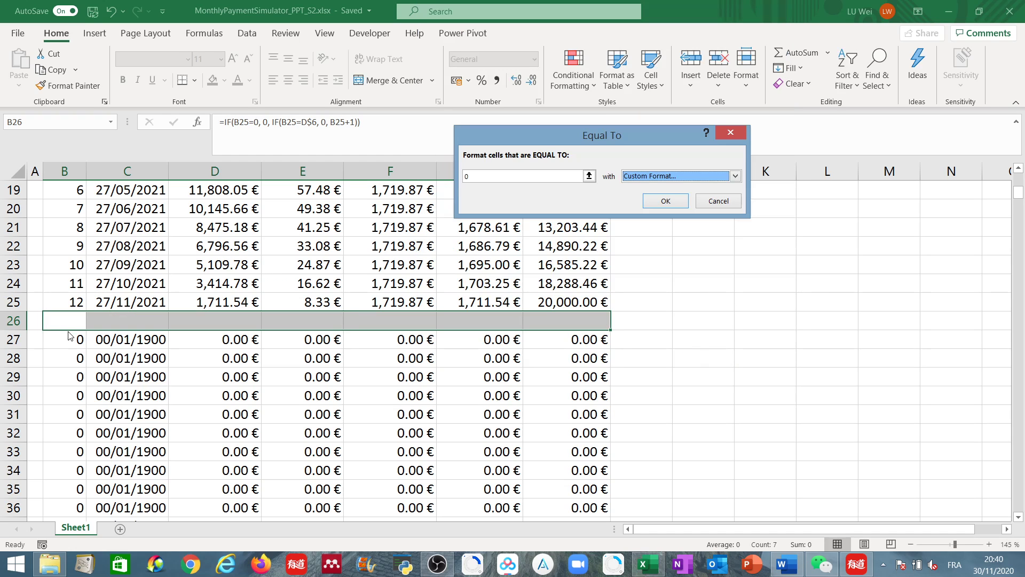
click(724, 204)
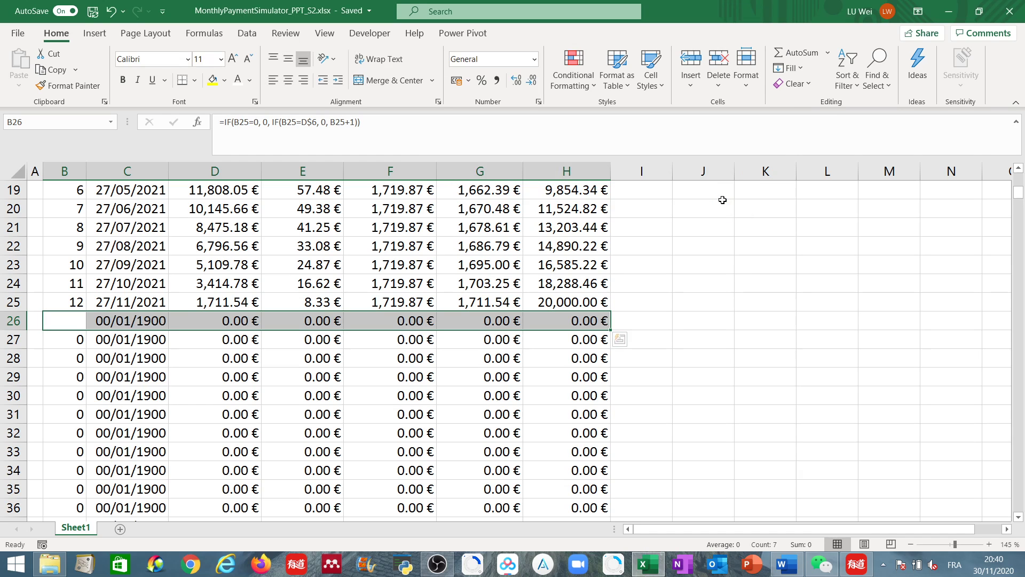
scroll(68, 328, down, 1)
scroll(68, 328, down, 20)
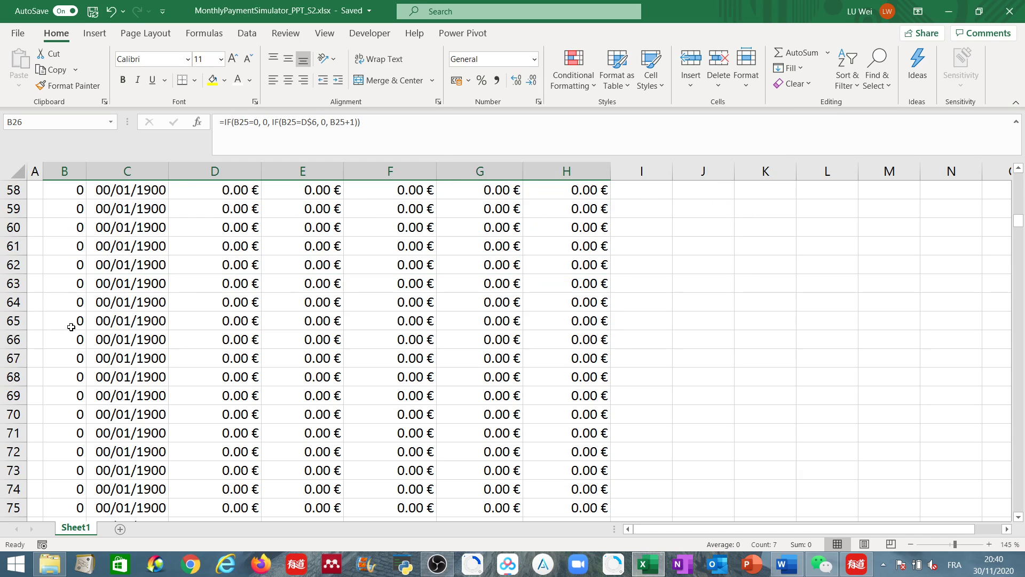
scroll(528, 403, up, 14)
scroll(514, 387, up, 19)
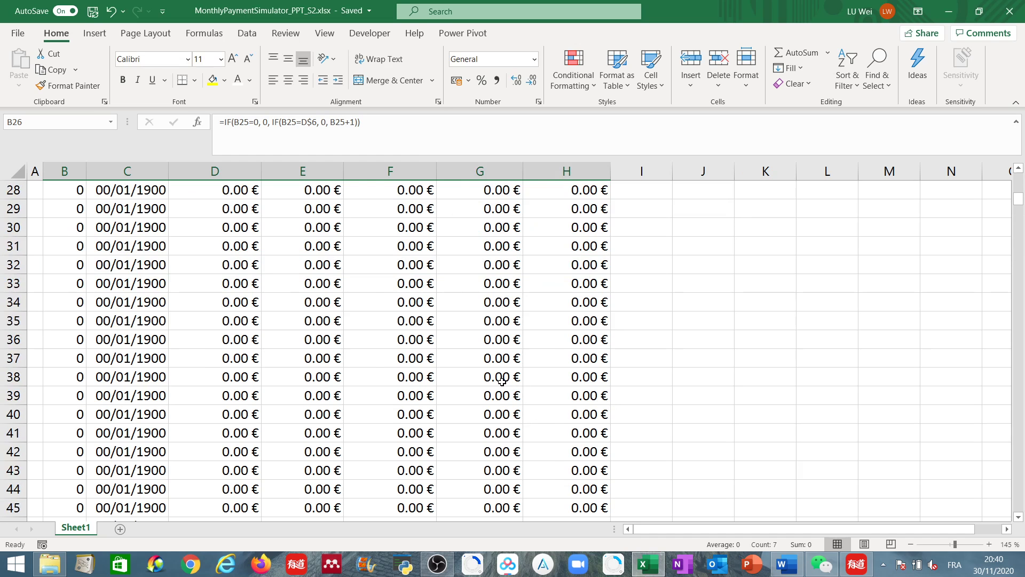
scroll(490, 371, down, 2)
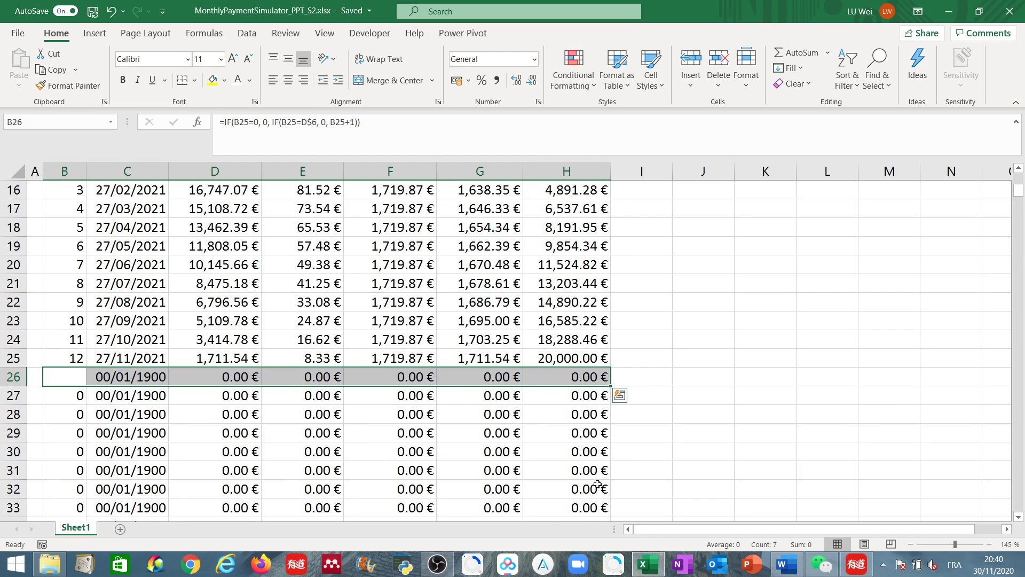
scroll(597, 484, down, 5)
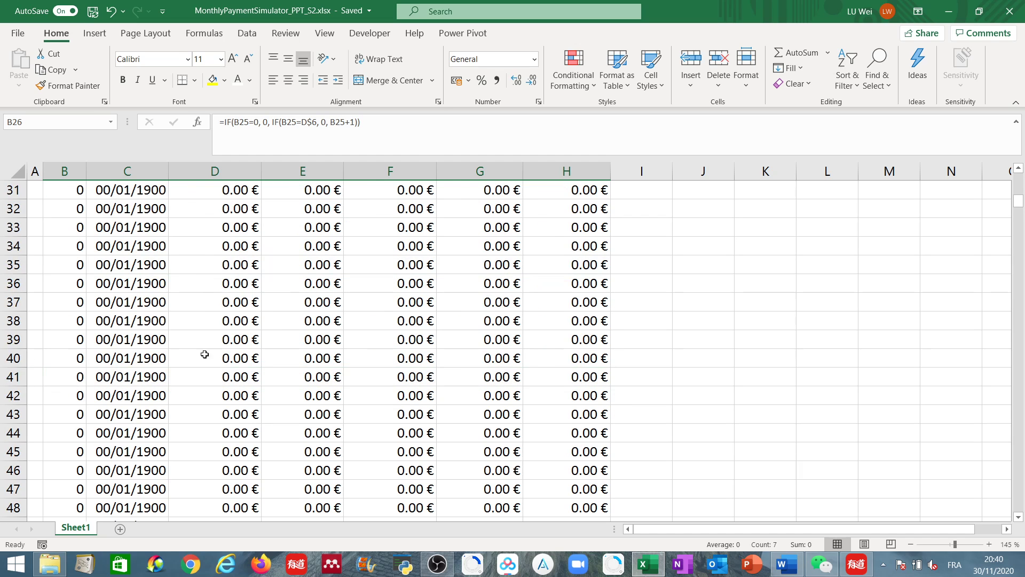
scroll(125, 403, up, 8)
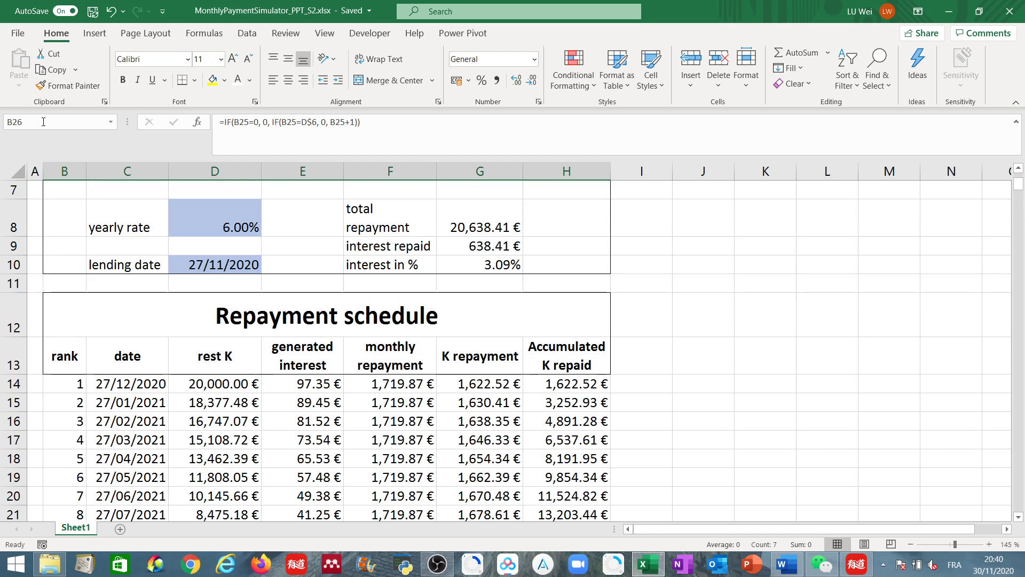
- Select the schedule range B26:H493 through the cell reference box
click(44, 122)
click(44, 122)
text(:H)
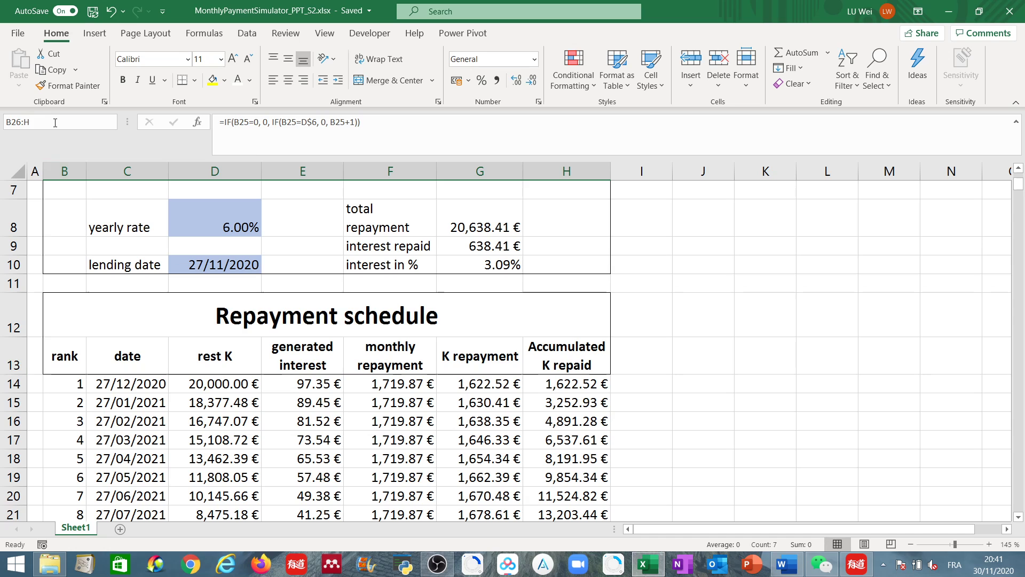
text(493)
click(7, 122)
drag(1019, 185, 1020, 195)
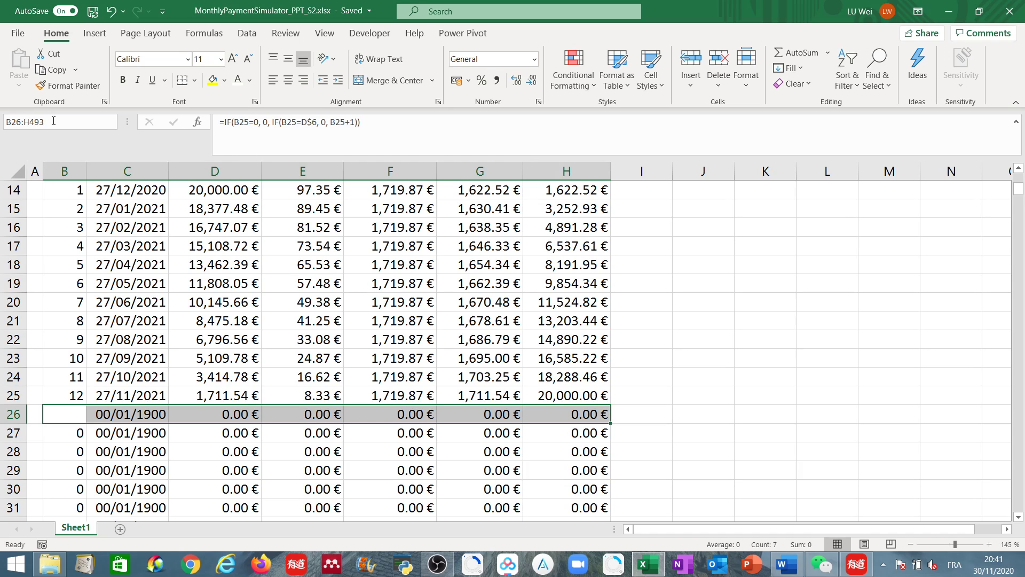
click(54, 120)
key(Return)
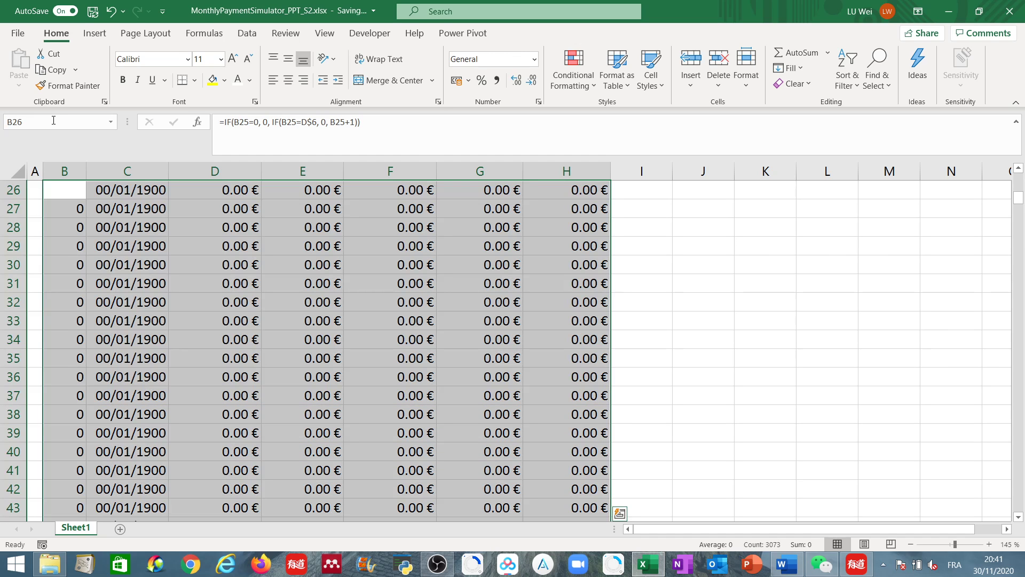
scroll(517, 403, up, 6)
scroll(517, 403, down, 1)
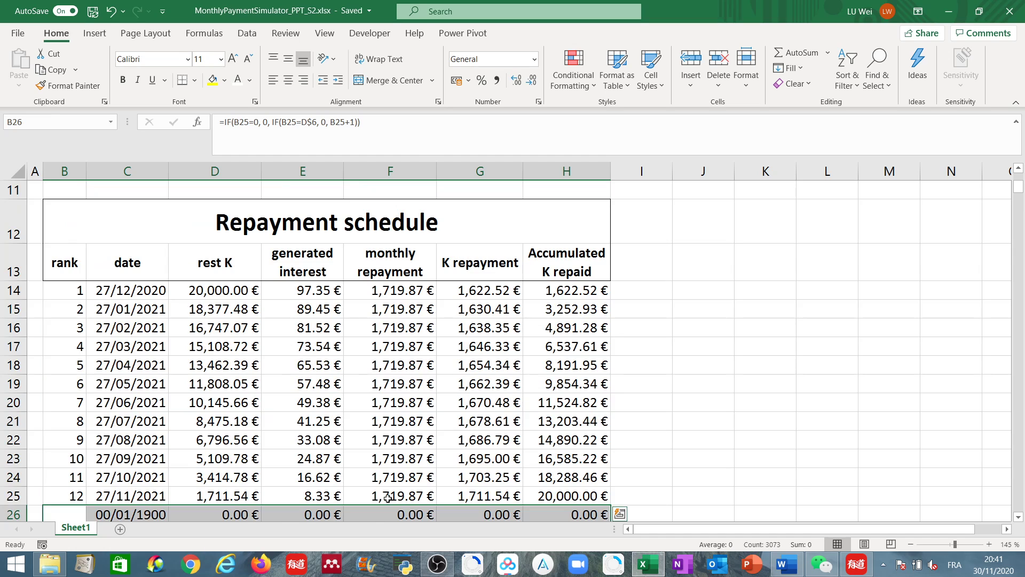
- Select B14:H500 and add an Equal To conditional formatting rule showing values equal to 0 in white font
click(57, 121)
drag(68, 288, 549, 436)
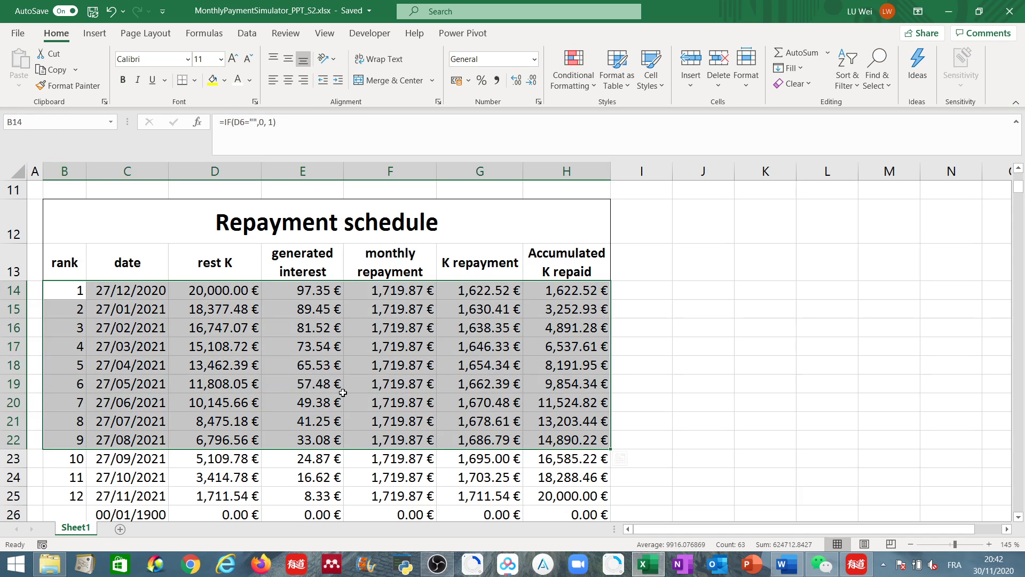
click(64, 293)
click(40, 122)
click(41, 121)
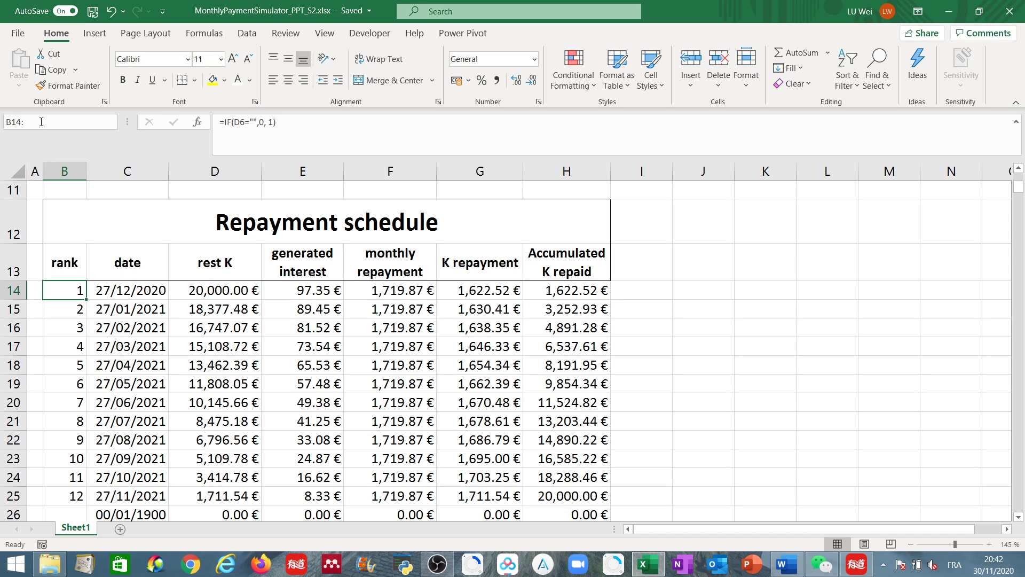
text(:H500)
key(Return)
scroll(193, 374, up, 3)
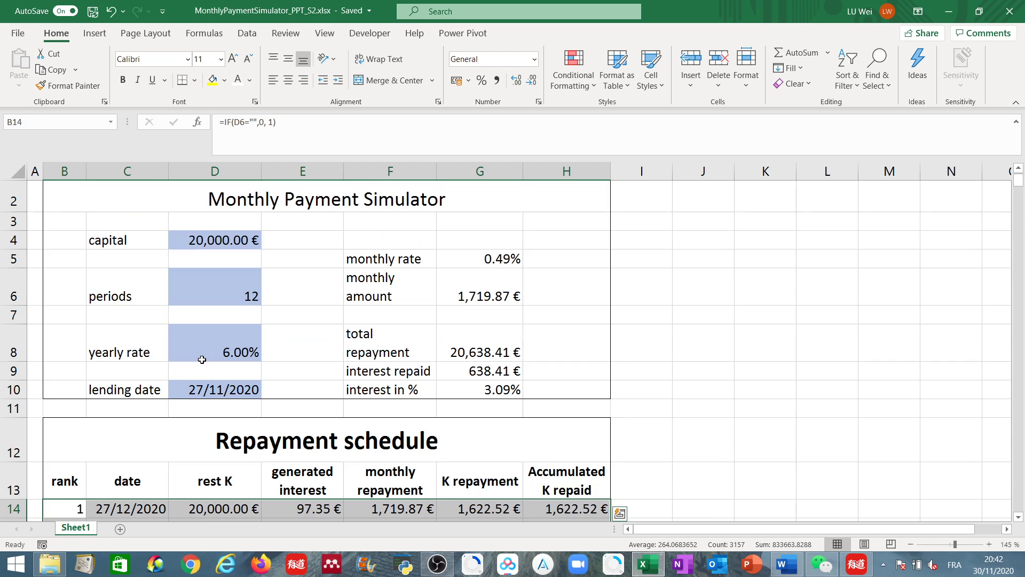
scroll(184, 392, down, 1)
scroll(75, 379, down, 1)
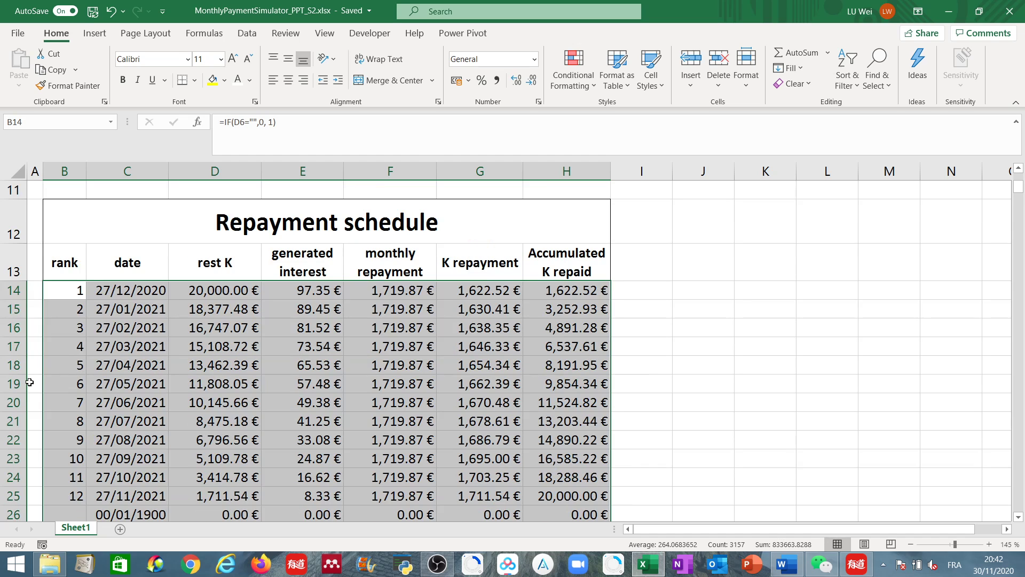
scroll(29, 382, down, 18)
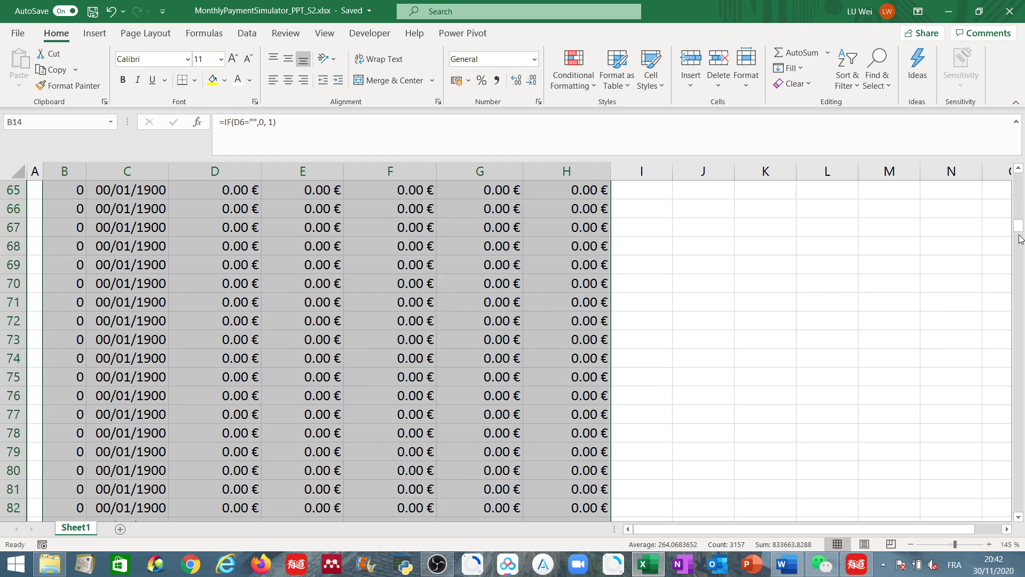
drag(1019, 230, 1020, 180)
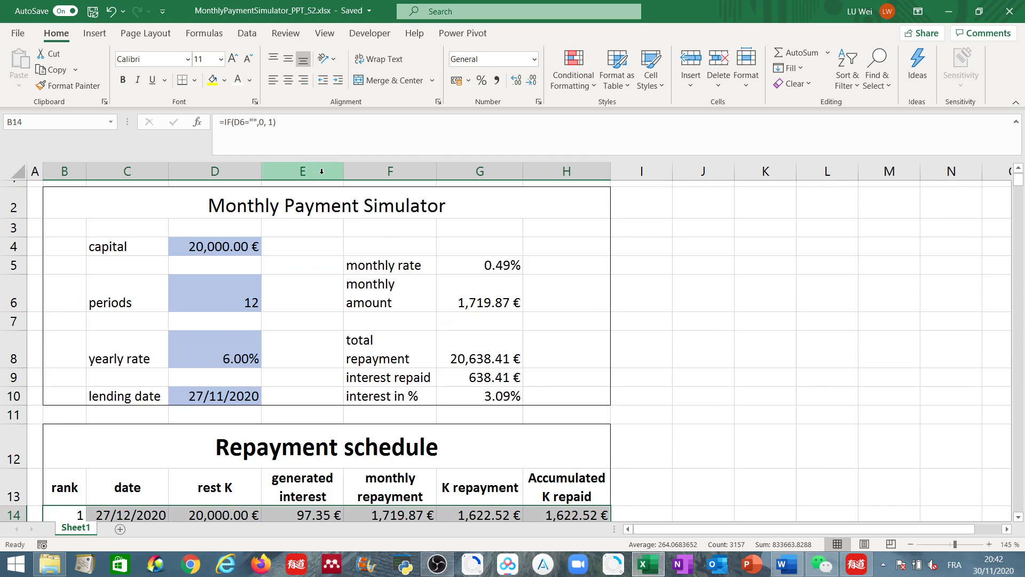
click(579, 73)
mouse_move(638, 116)
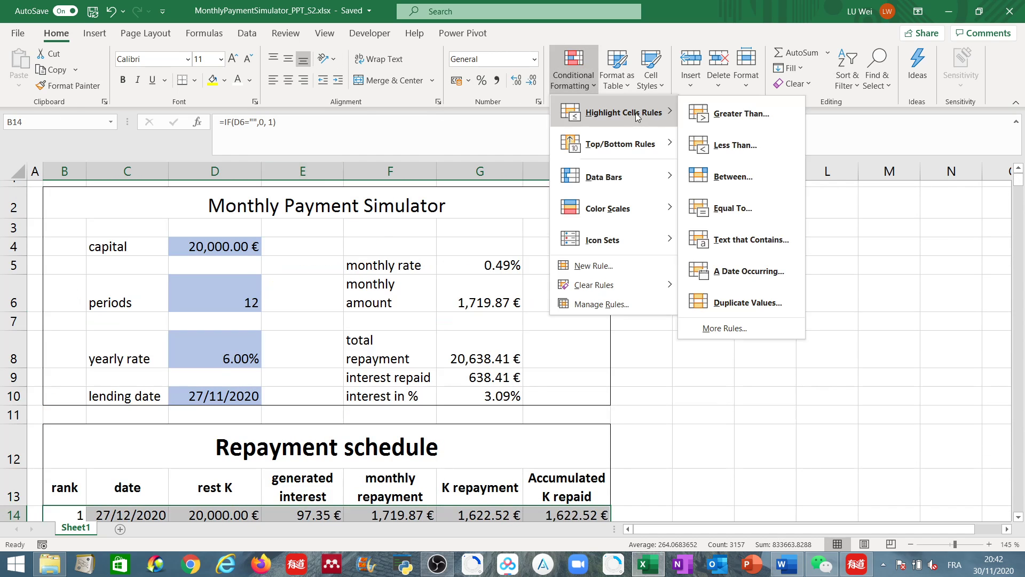
click(744, 207)
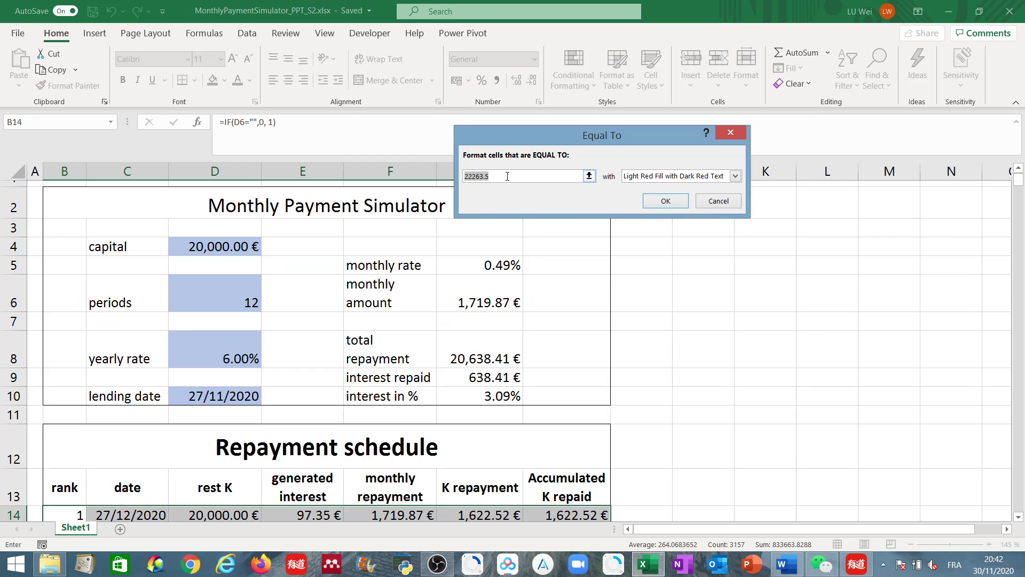
text(0)
click(735, 176)
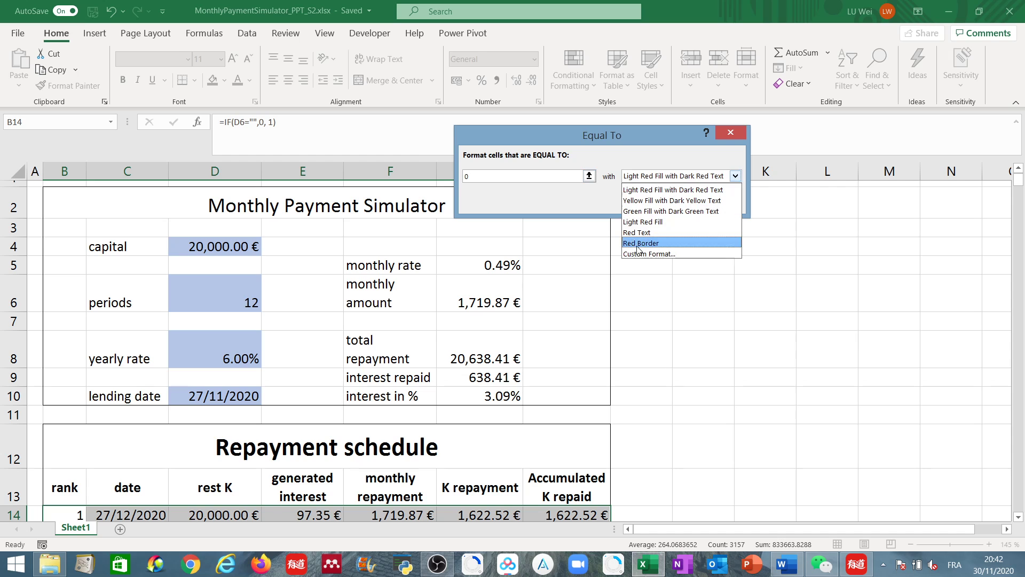
click(656, 255)
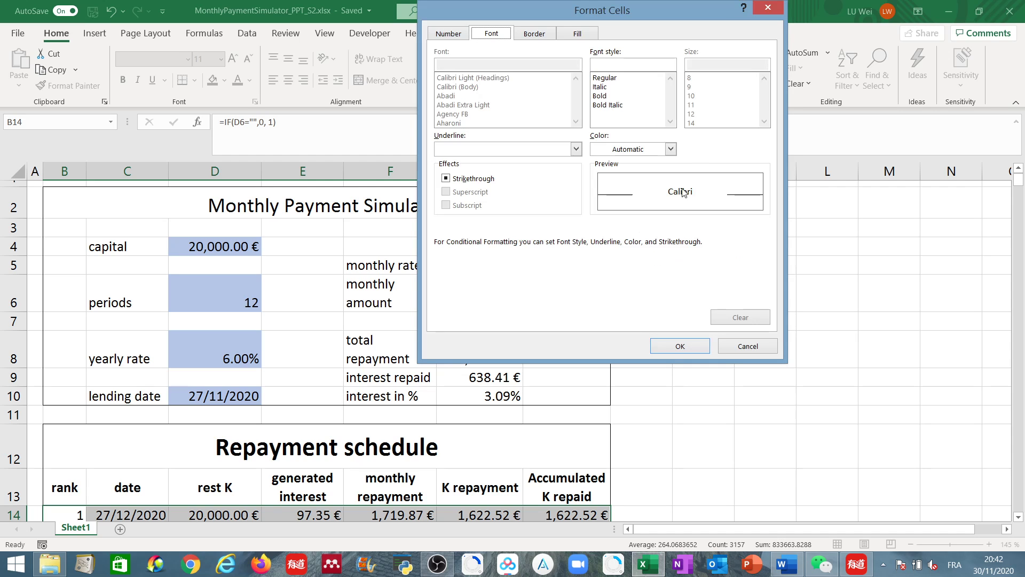
click(671, 150)
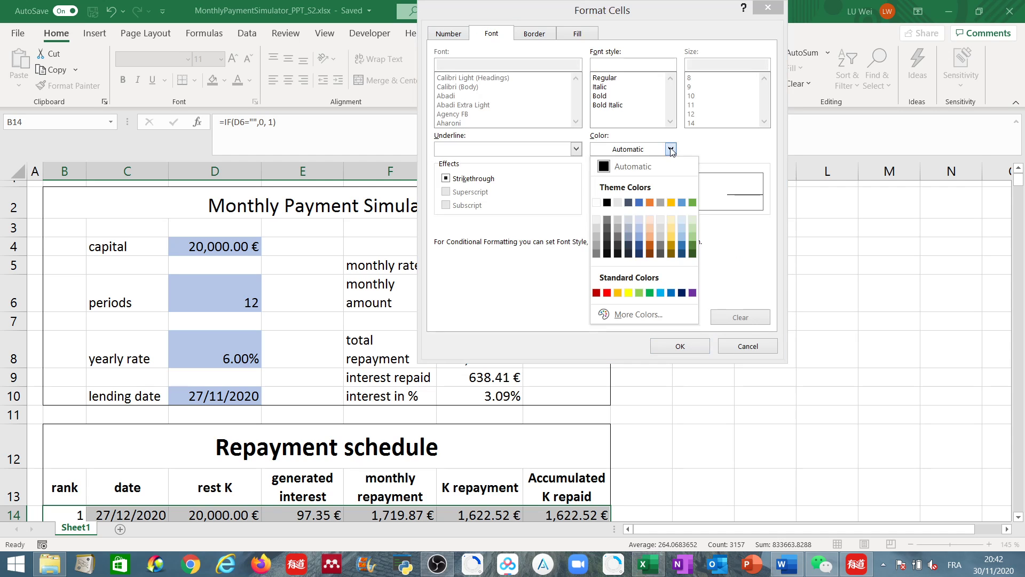
click(596, 204)
click(684, 347)
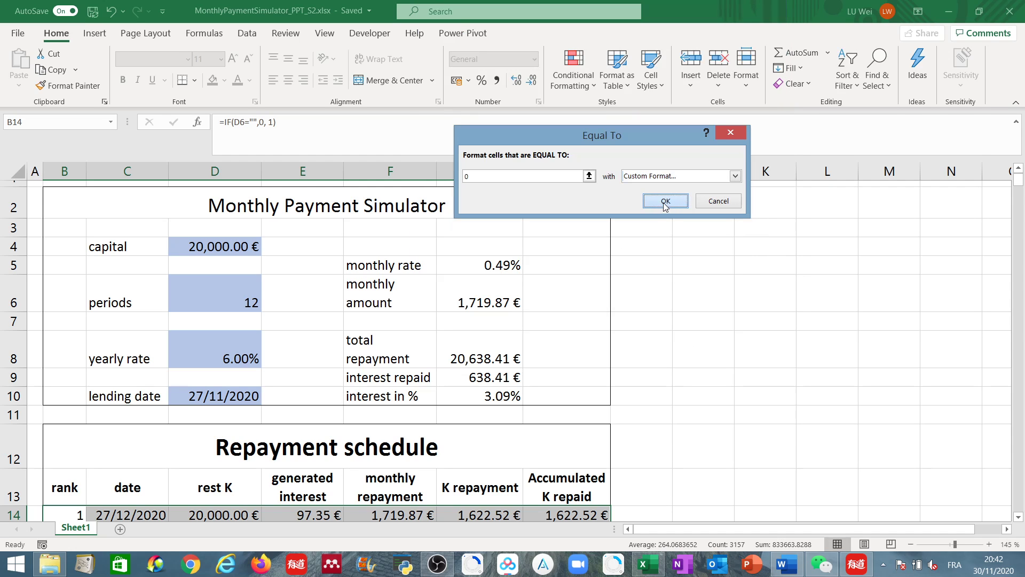
click(666, 201)
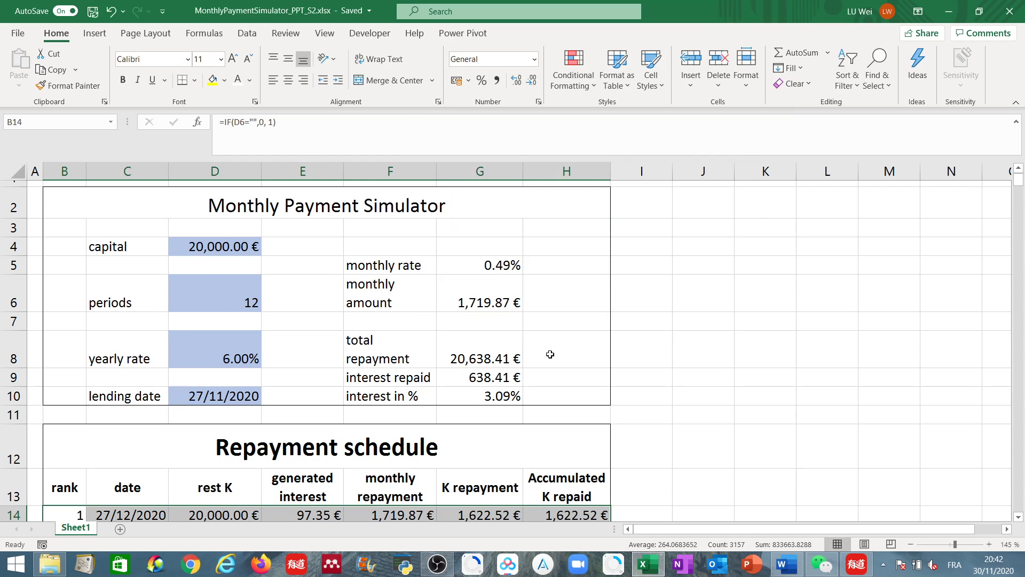
- Examine the now blank rows below the last repayment and the formulas in cells C26, D26 and B26
scroll(551, 355, down, 7)
scroll(82, 272, down, 3)
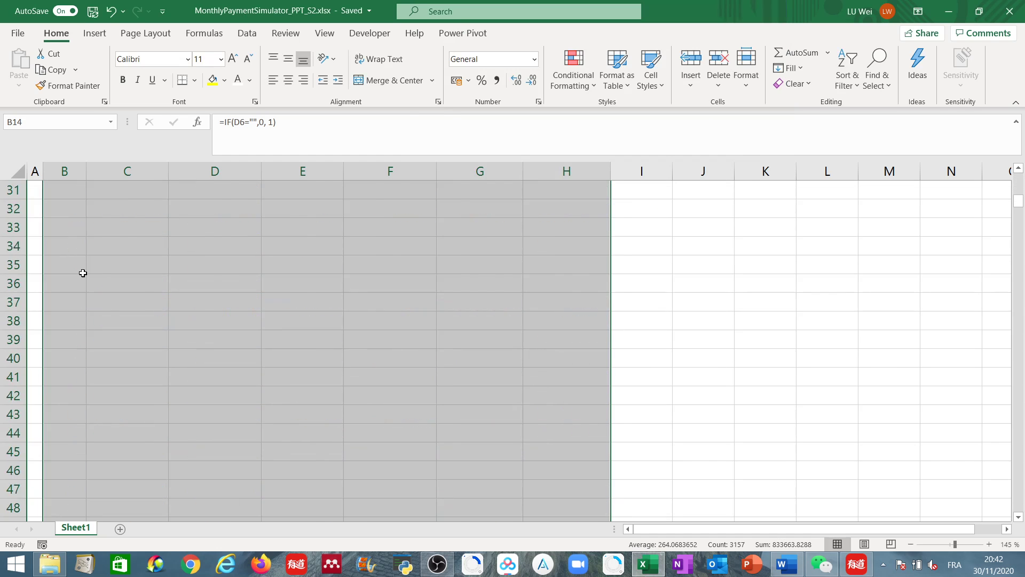
scroll(71, 336, up, 4)
click(66, 323)
click(155, 323)
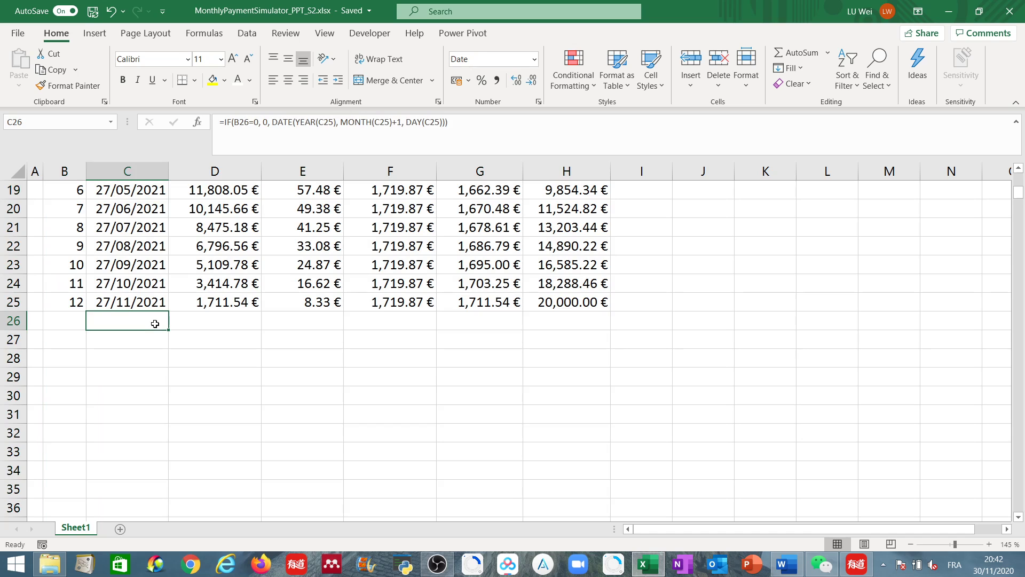
click(224, 323)
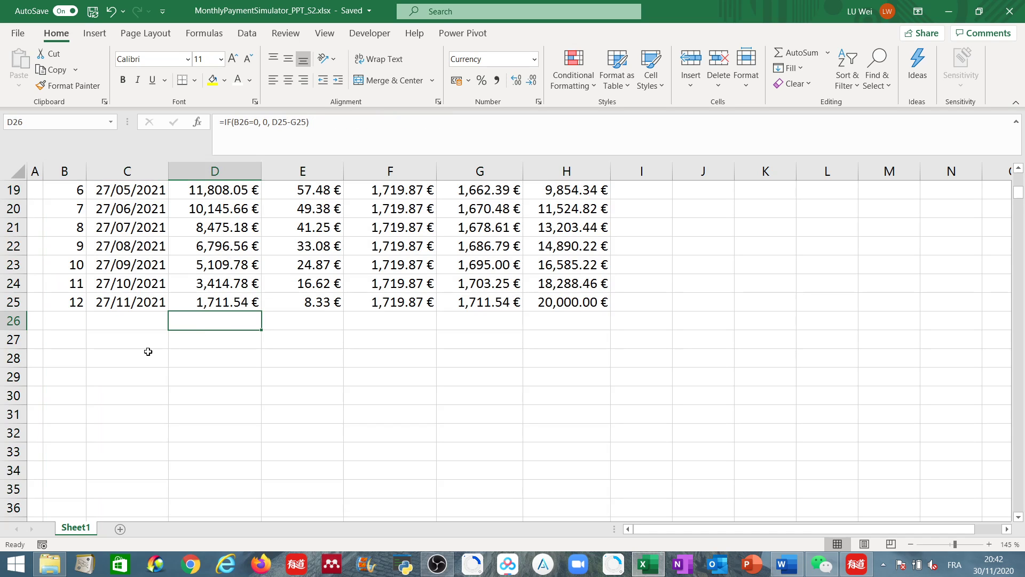
scroll(146, 350, down, 11)
scroll(131, 398, down, 20)
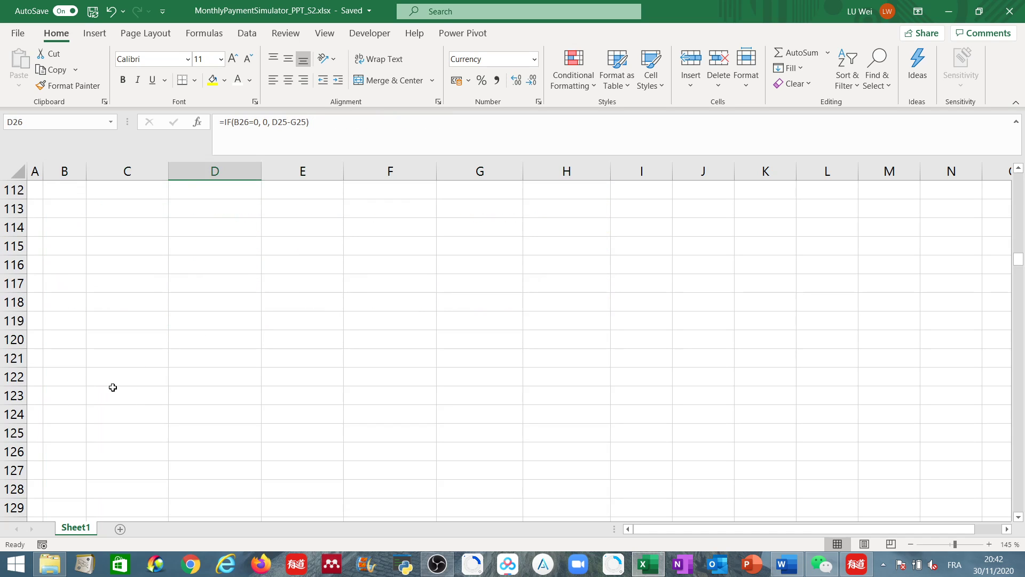
scroll(117, 393, up, 20)
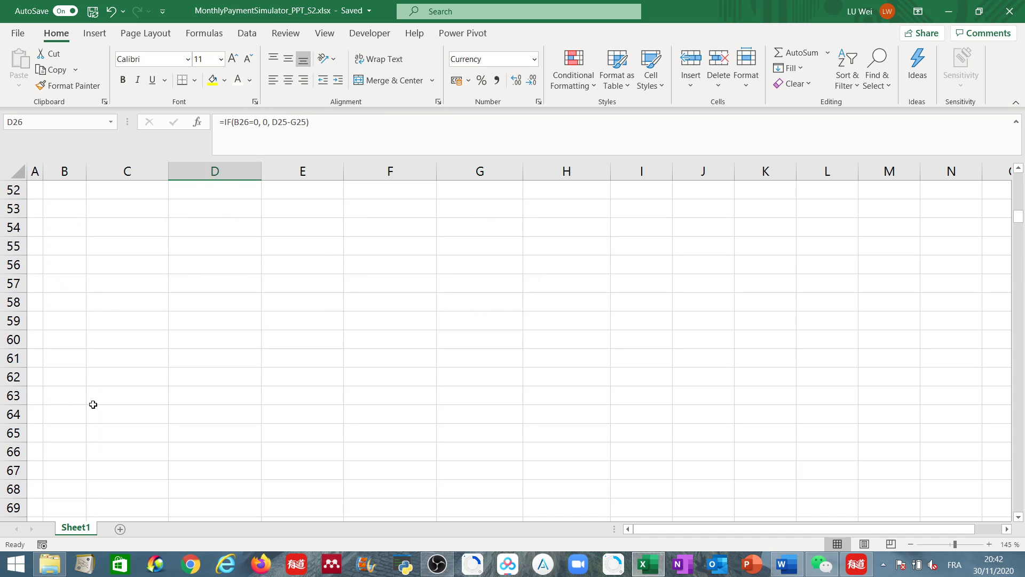
scroll(88, 407, up, 2)
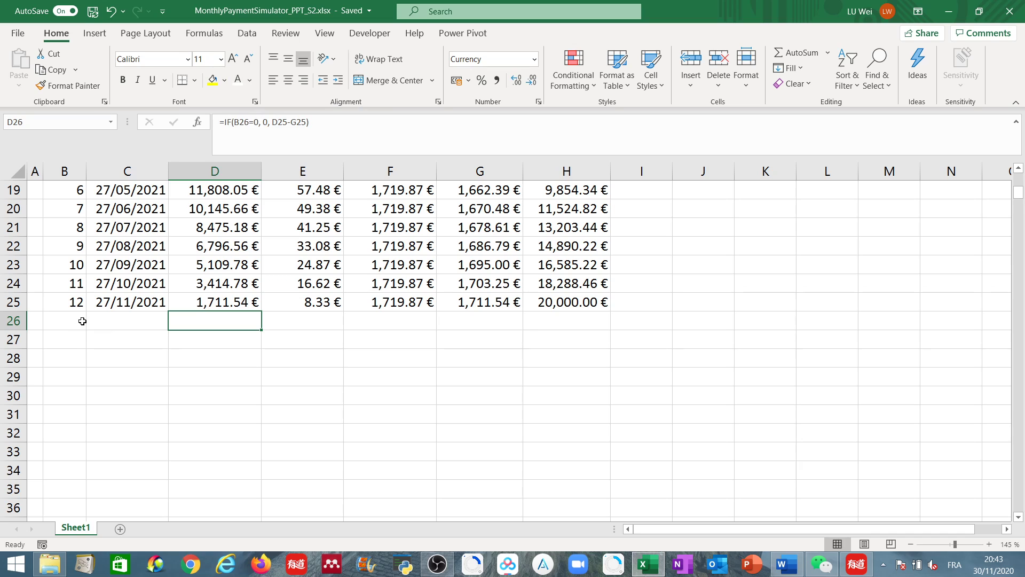
scroll(82, 321, down, 1)
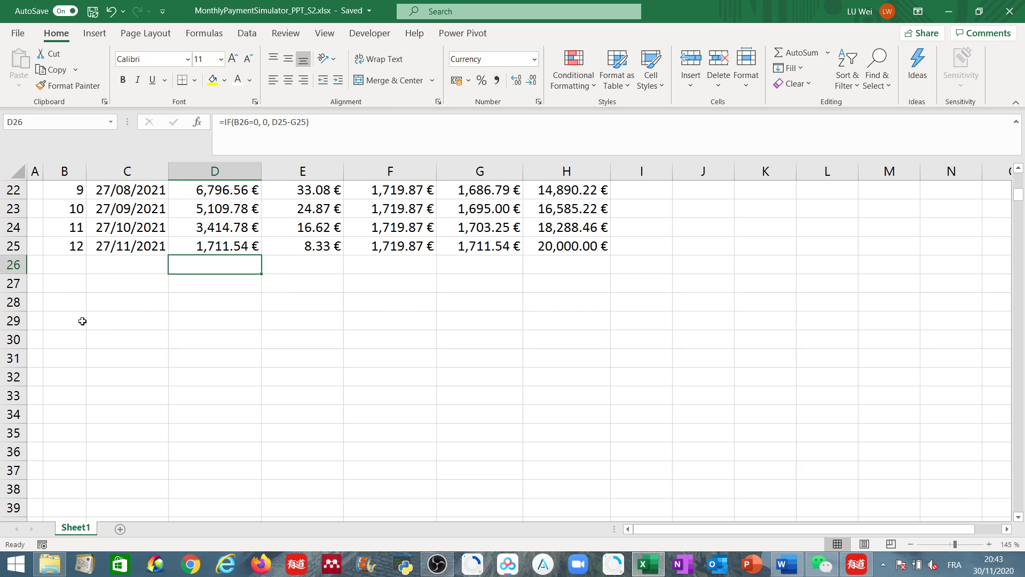
click(67, 269)
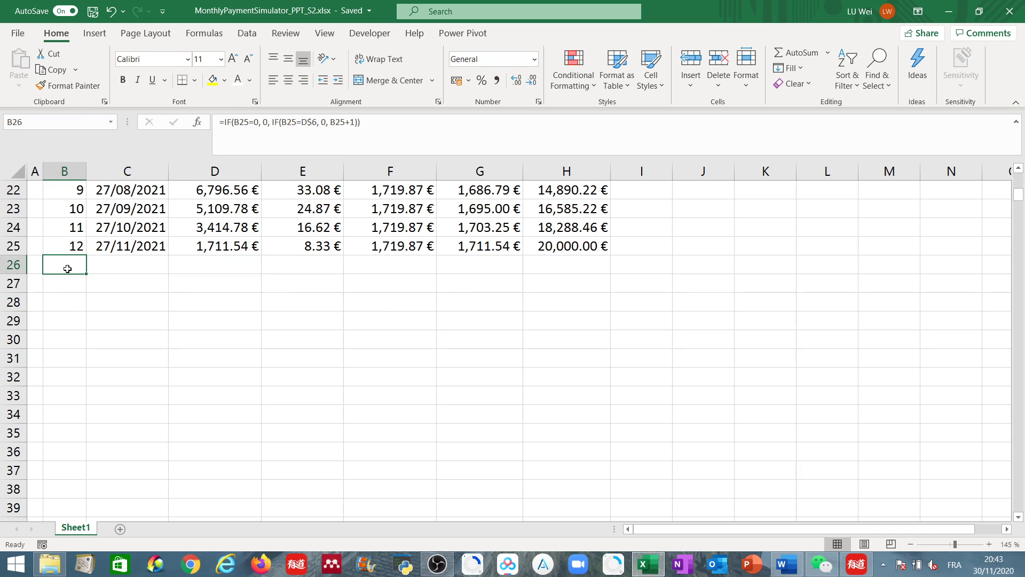
scroll(67, 269, up, 6)
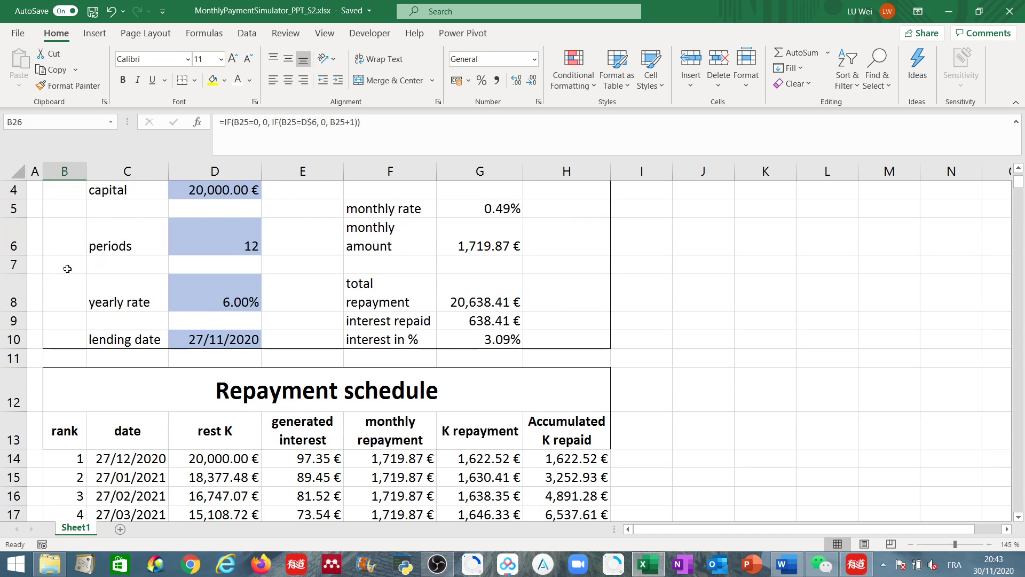
scroll(67, 269, down, 4)
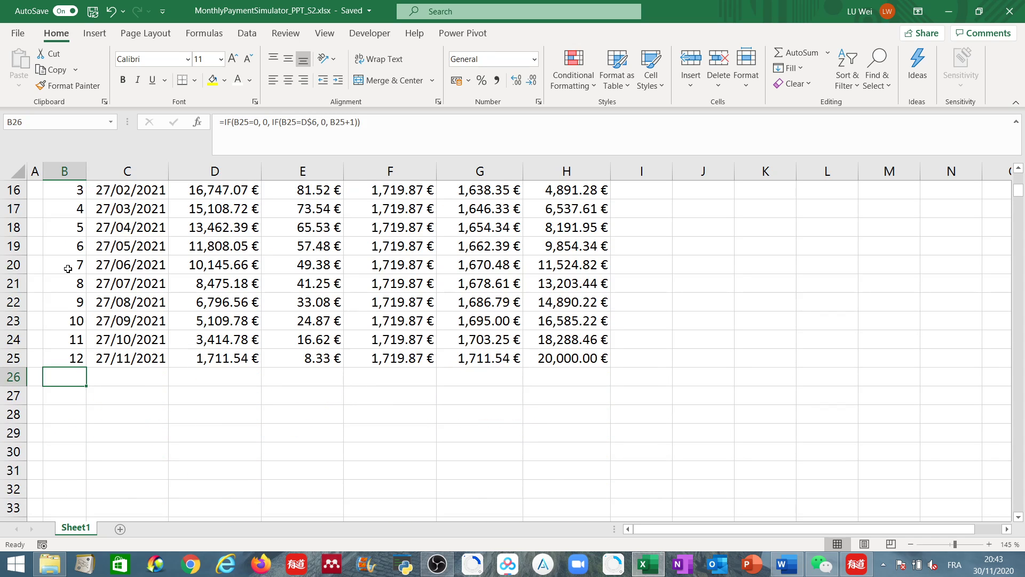
scroll(67, 269, up, 2)
scroll(69, 271, down, 1)
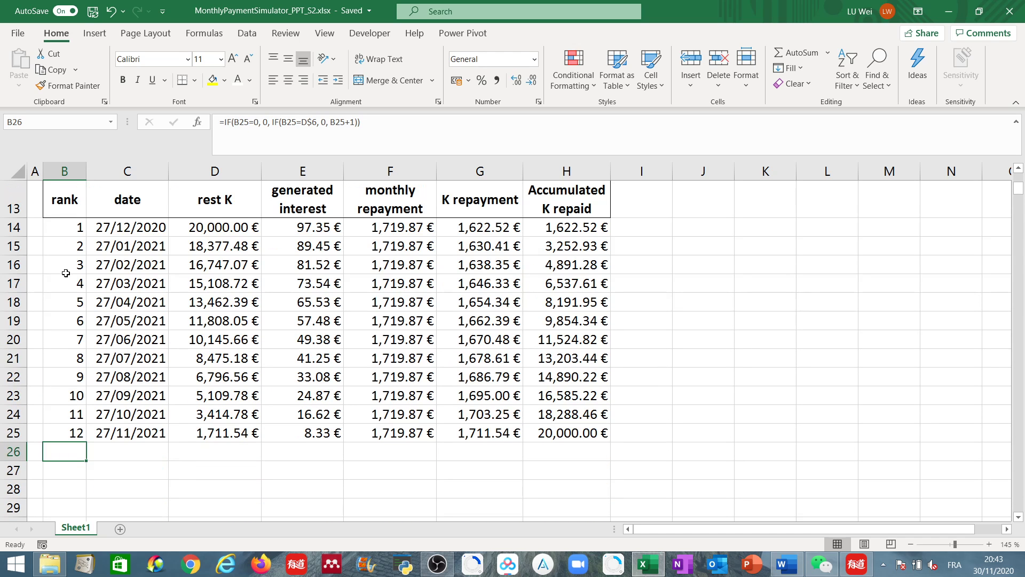